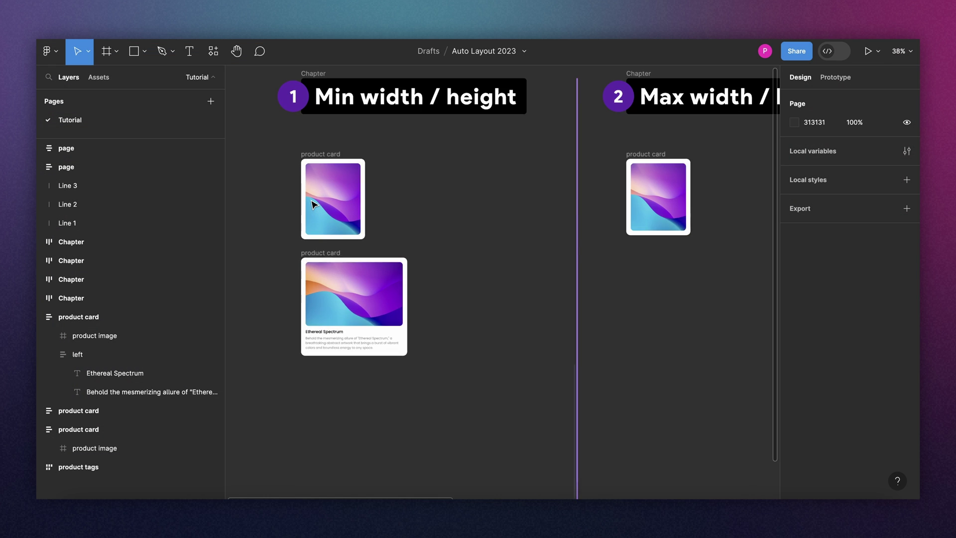
Give the first card's product image a minimum width of 240.
{"action": "left_click", "coordinate": [312, 179]}
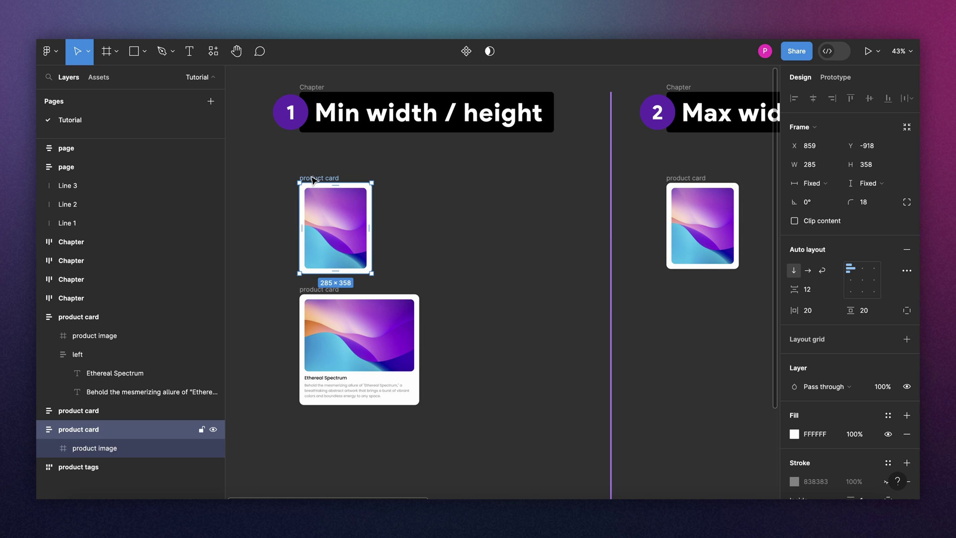
{"action": "left_click", "coordinate": [327, 214]}
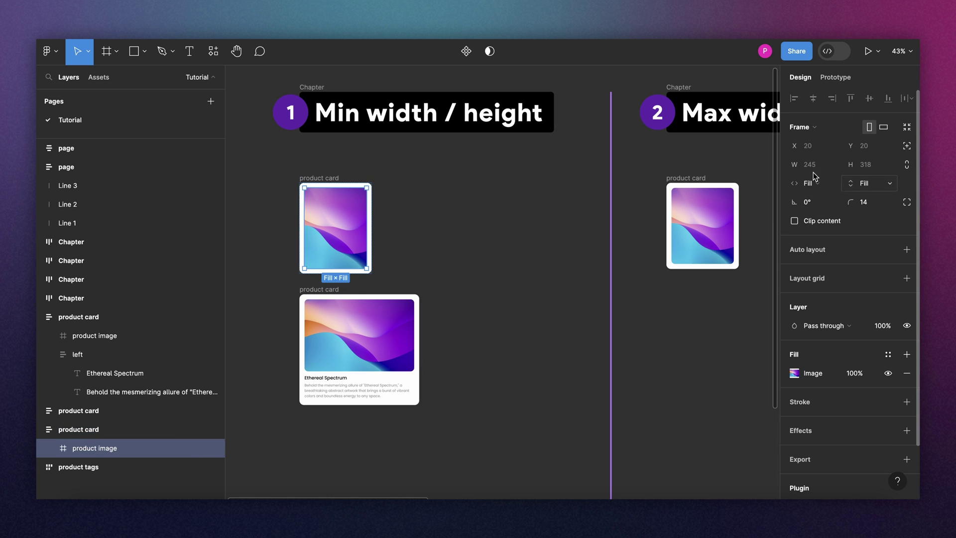
{"action": "left_click", "coordinate": [376, 178]}
{"action": "left_click", "coordinate": [354, 190]}
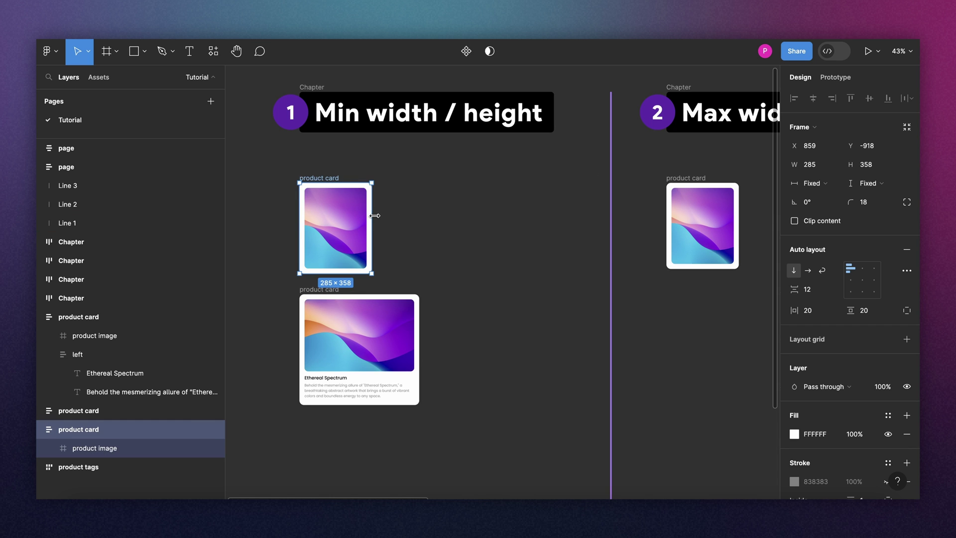
{"action": "mouse_move", "coordinate": [375, 215]}
{"action": "left_mouse_down"}
{"action": "mouse_move", "coordinate": [568, 214]}
{"action": "mouse_move", "coordinate": [384, 214]}
{"action": "left_mouse_up"}
{"action": "key", "text": "Return"}
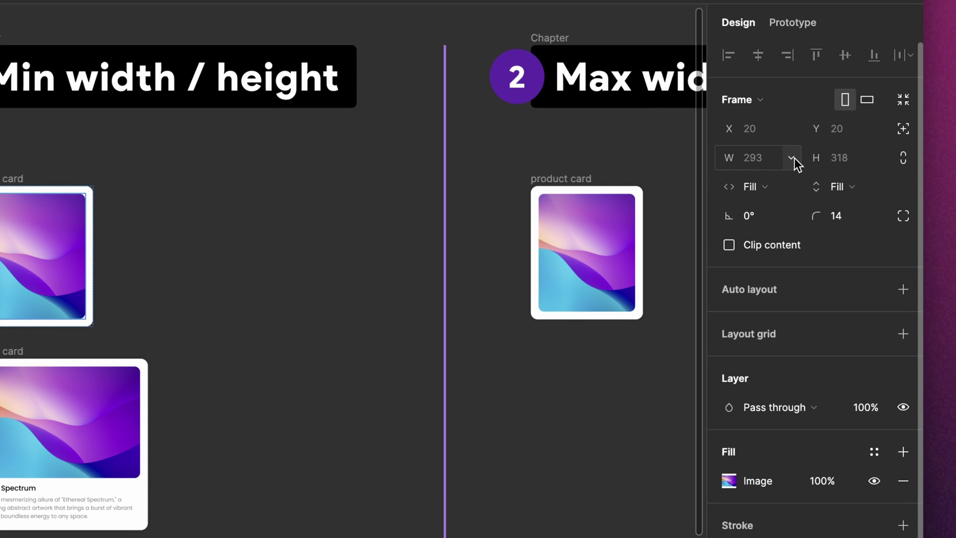
{"action": "left_click", "coordinate": [794, 157]}
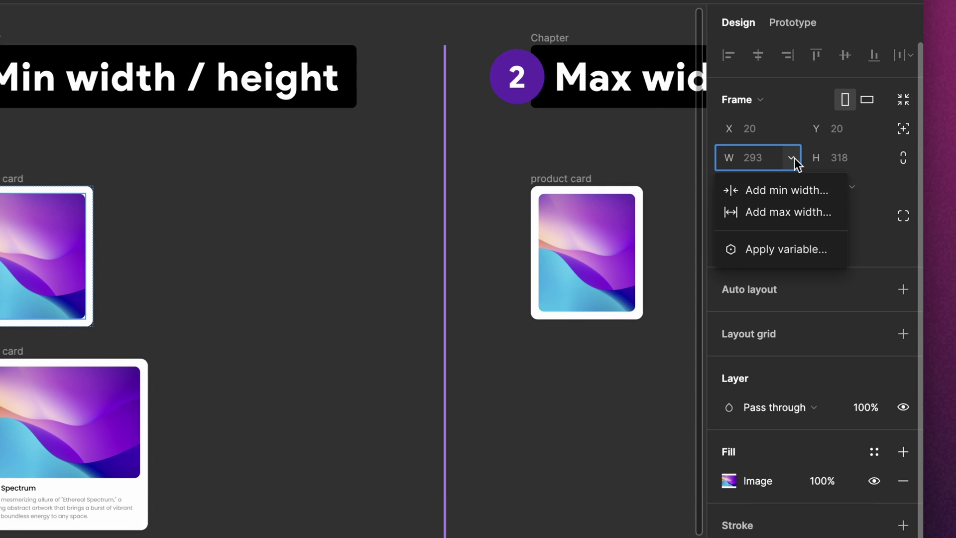
{"action": "left_click", "coordinate": [775, 193]}
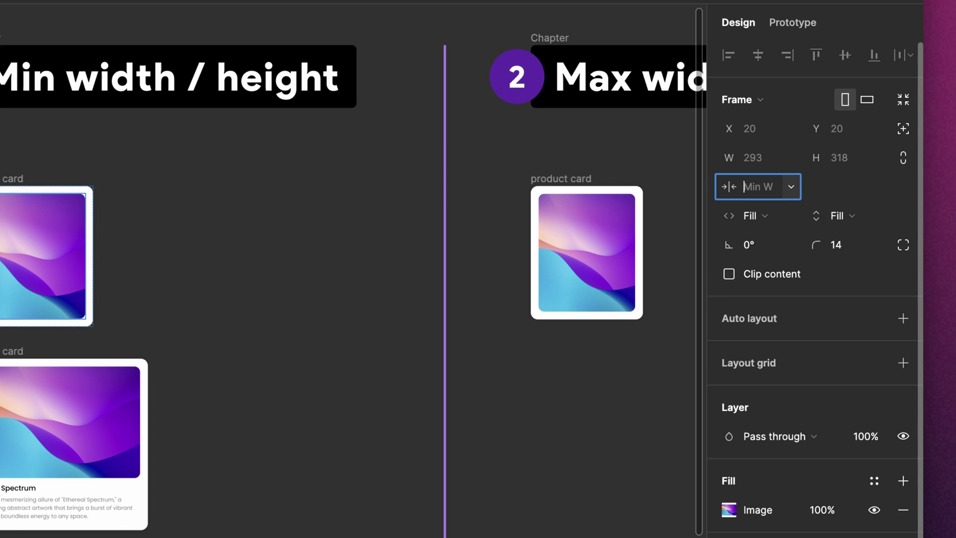
{"action": "type", "text": "240"}
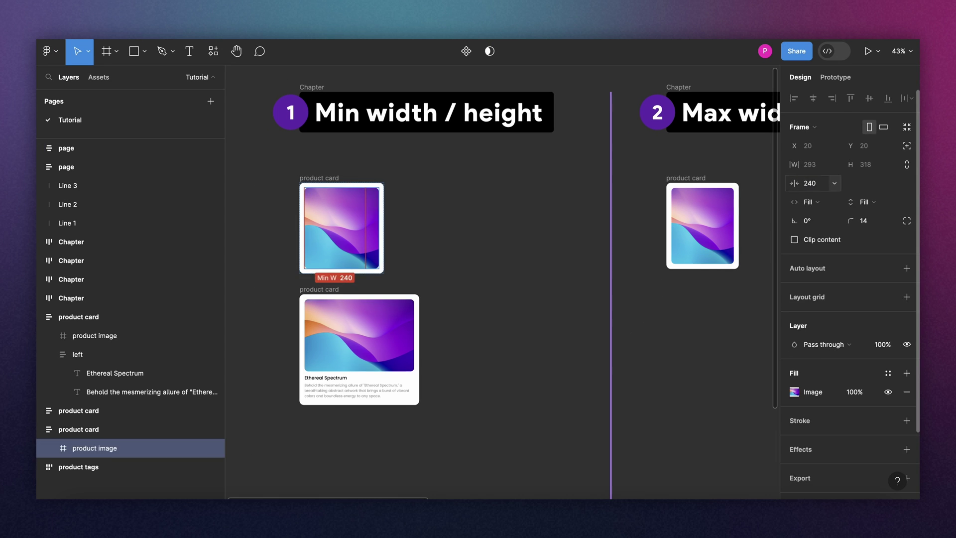
Resize the first product card to 427 × 358, testing the image's minimum width.
{"action": "left_click", "coordinate": [258, 172]}
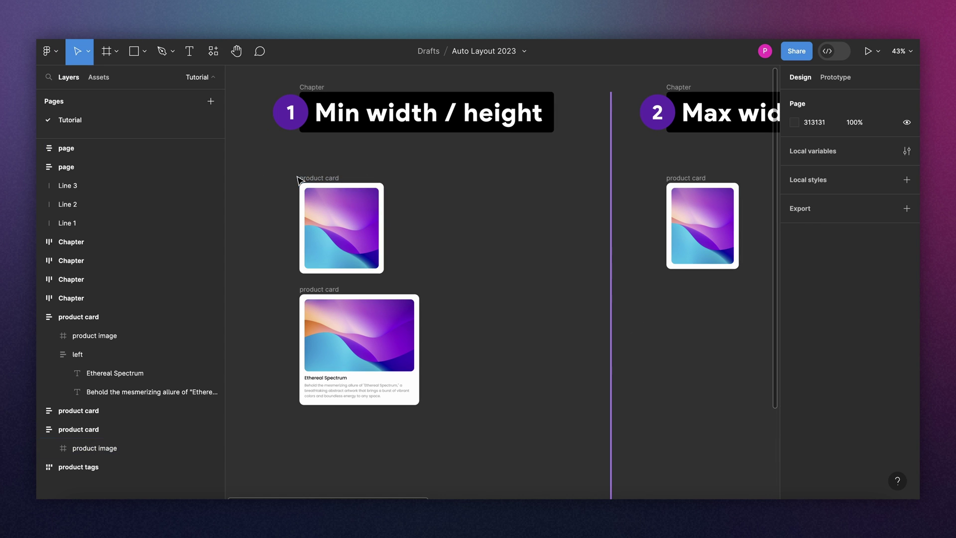
{"action": "left_click", "coordinate": [90, 227]}
{"action": "left_click_drag", "start_coordinate": [382, 212], "coordinate": [335, 222]}
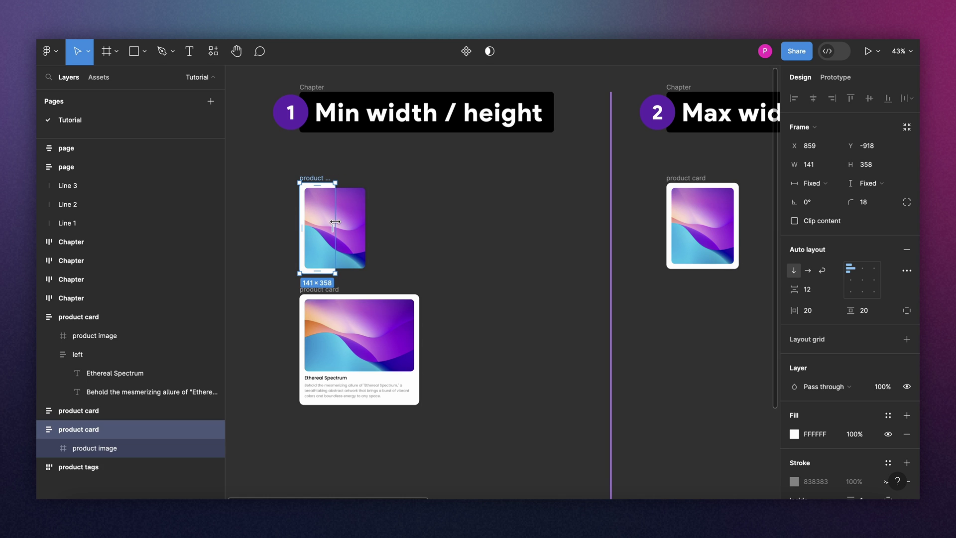
{"action": "left_click_drag", "start_coordinate": [335, 222], "coordinate": [408, 210]}
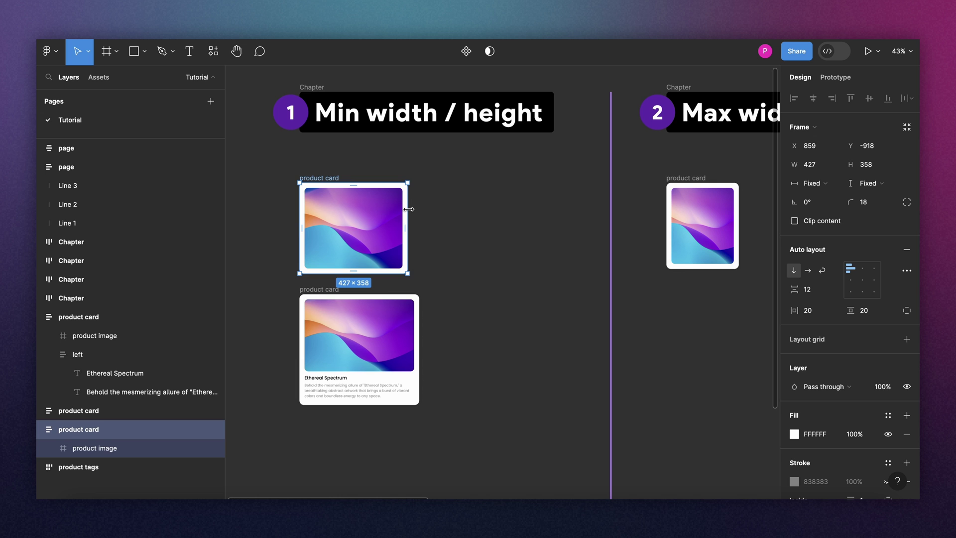
Replace the image's min/max widths with a minimum width set to its current 387.
{"action": "left_click", "coordinate": [367, 214]}
{"action": "left_click", "coordinate": [835, 165]}
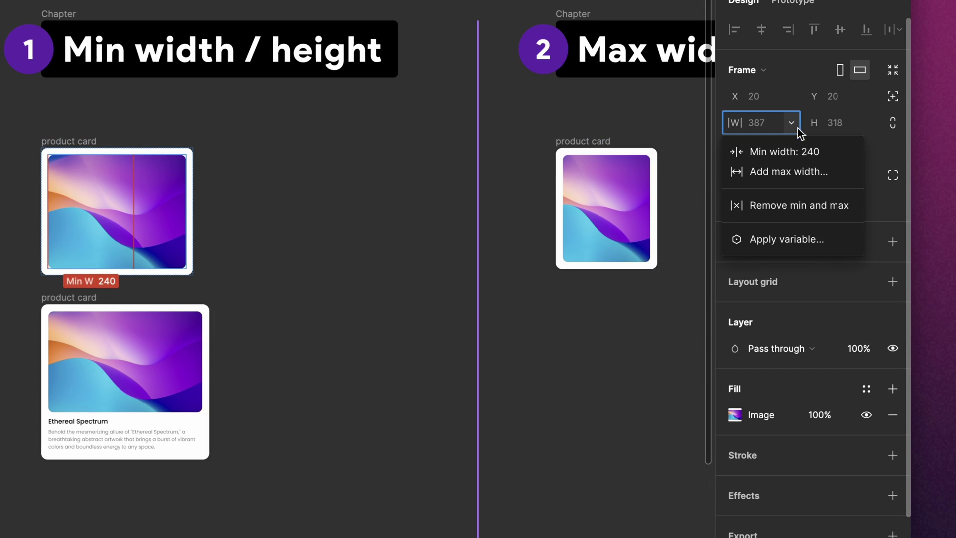
{"action": "left_click", "coordinate": [831, 223]}
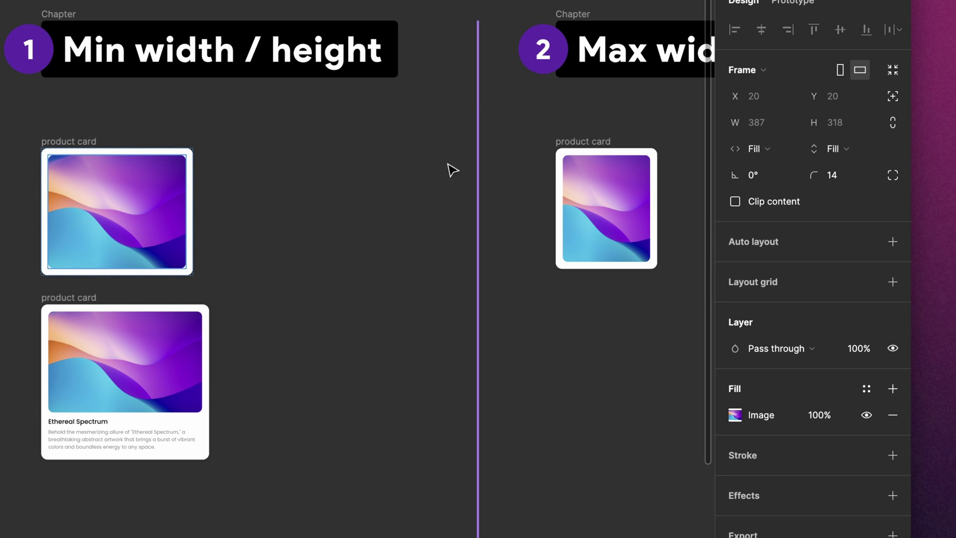
{"action": "left_click", "coordinate": [792, 122]}
{"action": "left_click", "coordinate": [797, 151]}
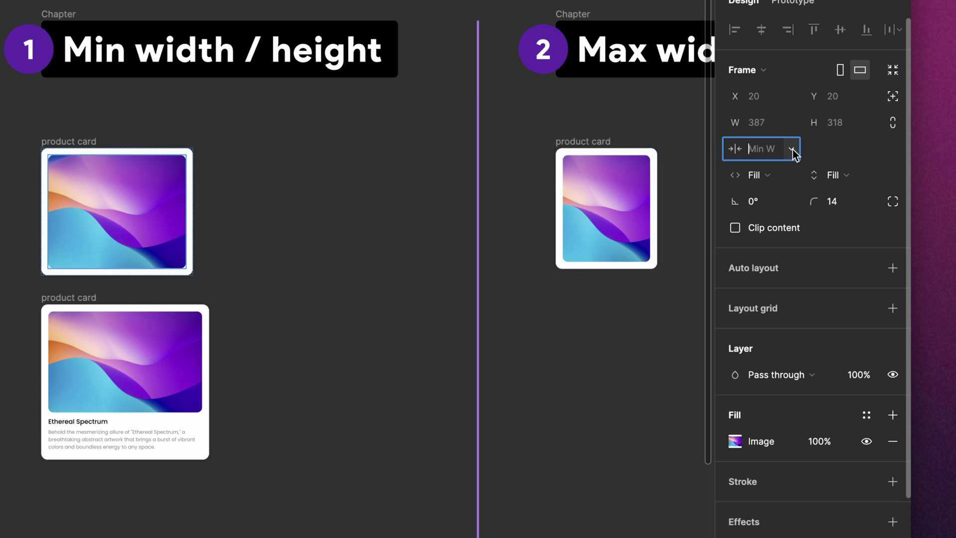
{"action": "left_click", "coordinate": [792, 150]}
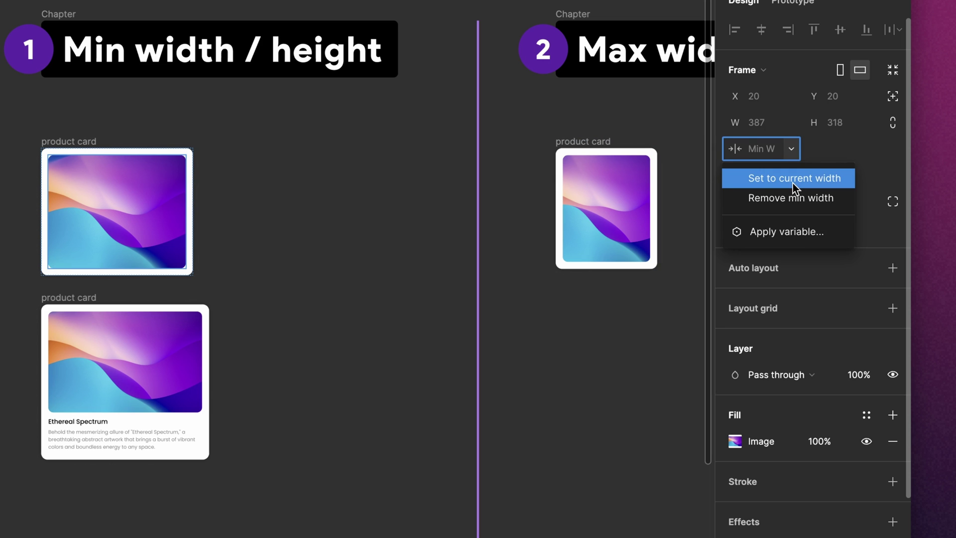
{"action": "left_click", "coordinate": [793, 183]}
Give the image a 300 minimum height and shrink the card to 427 × 305.
{"action": "left_click", "coordinate": [333, 153]}
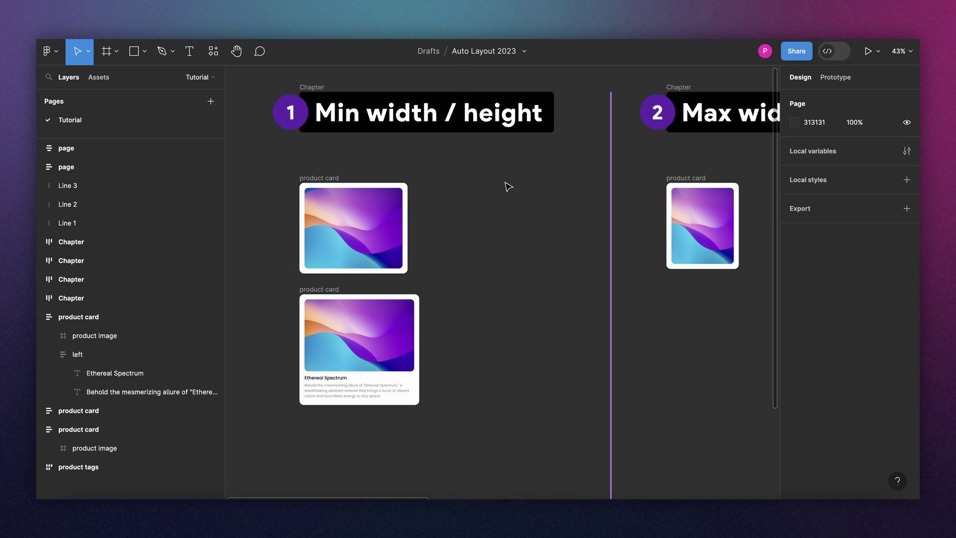
{"action": "left_click", "coordinate": [386, 215]}
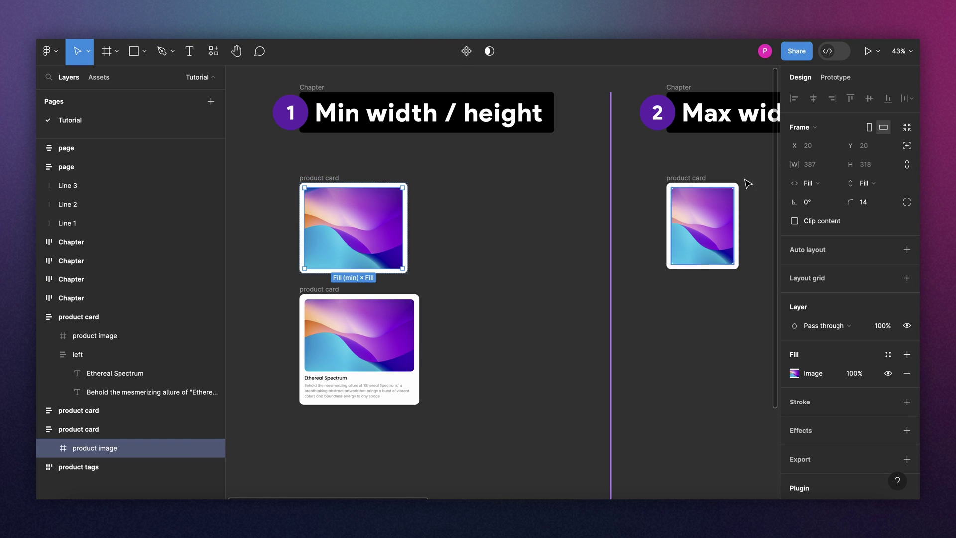
{"action": "left_click", "coordinate": [891, 165]}
{"action": "left_click", "coordinate": [857, 185]}
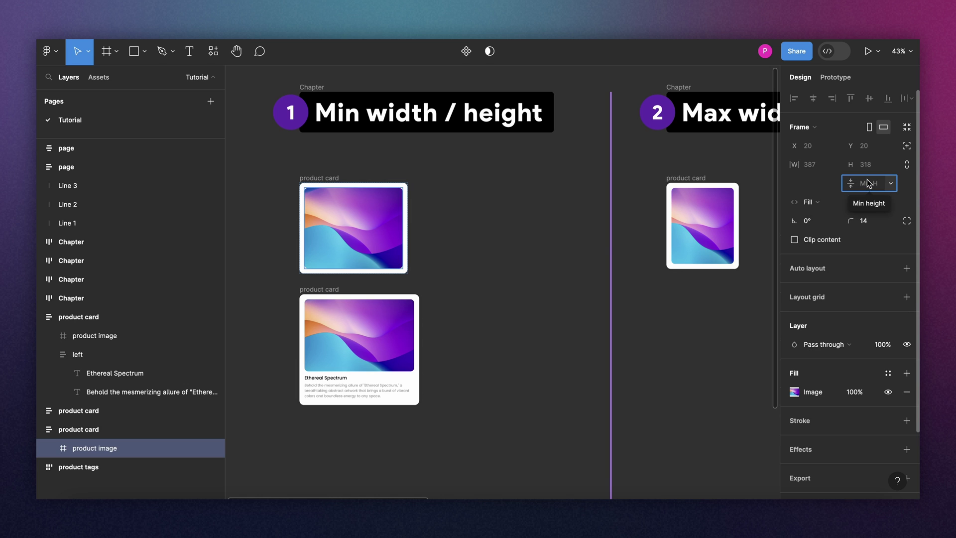
{"action": "type", "text": "300"}
{"action": "key", "text": "Return"}
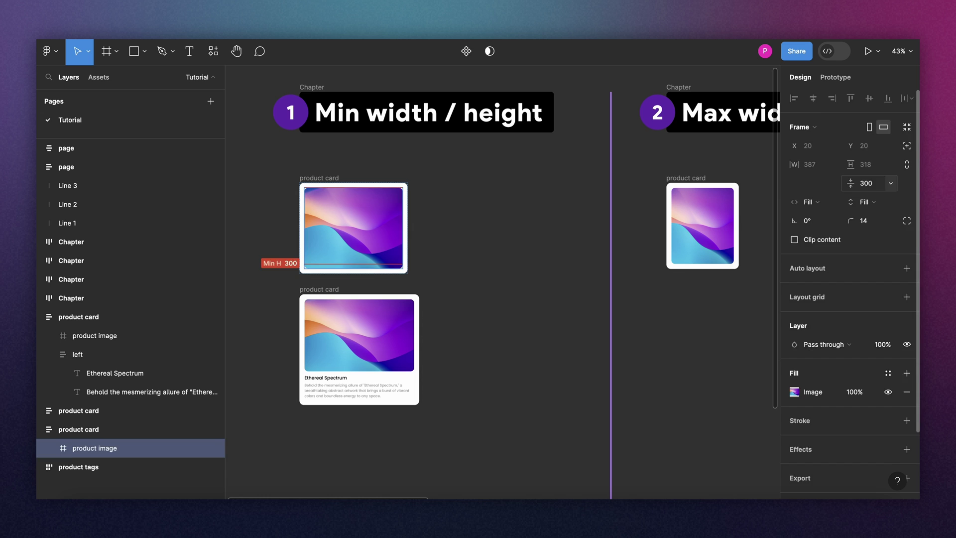
{"action": "key", "text": "Escape"}
{"action": "left_click", "coordinate": [330, 188]}
{"action": "left_click_drag", "start_coordinate": [352, 276], "coordinate": [343, 225]}
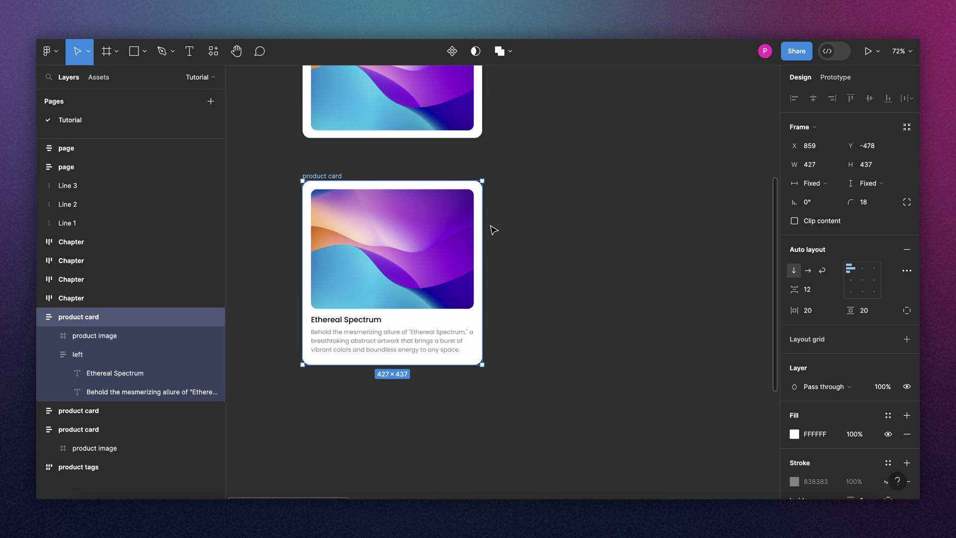
Resize the Ethereal Spectrum card to rewrap the text, then select its description.
{"action": "left_click_drag", "start_coordinate": [483, 226], "coordinate": [435, 226]}
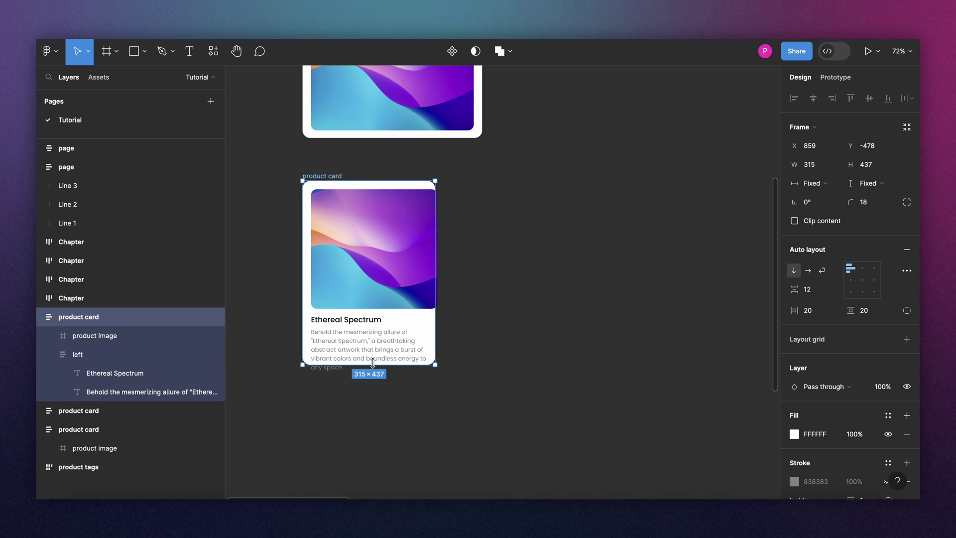
{"action": "left_click_drag", "start_coordinate": [436, 329], "coordinate": [507, 329]}
{"action": "double_click", "coordinate": [438, 348]}
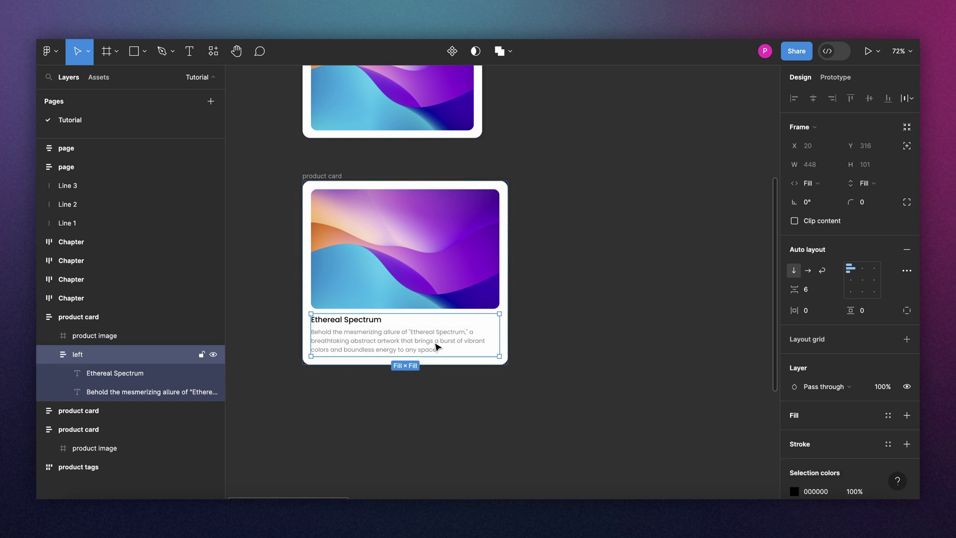
{"action": "double_click", "coordinate": [434, 342]}
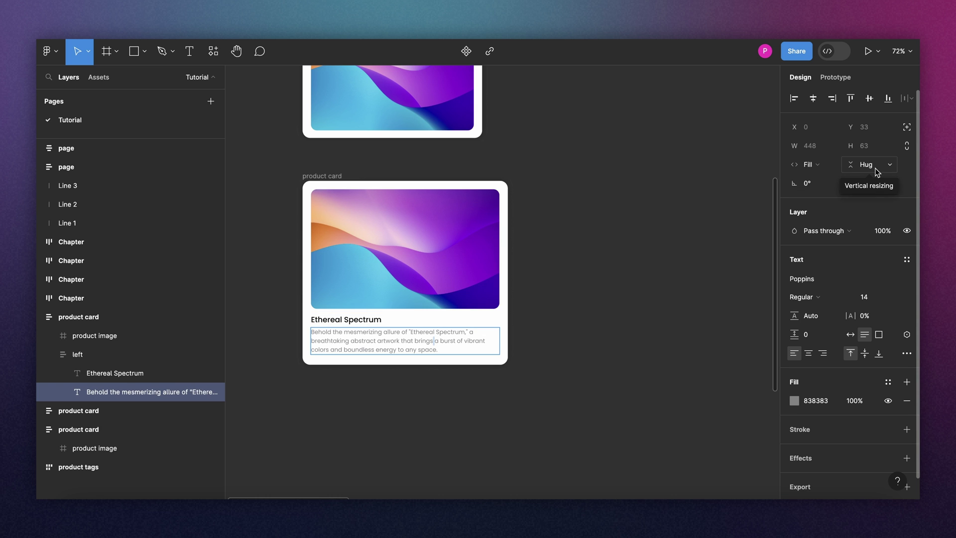
Truncate the description with an ellipsis after a maximum of 3 lines.
{"action": "left_click", "coordinate": [906, 354]}
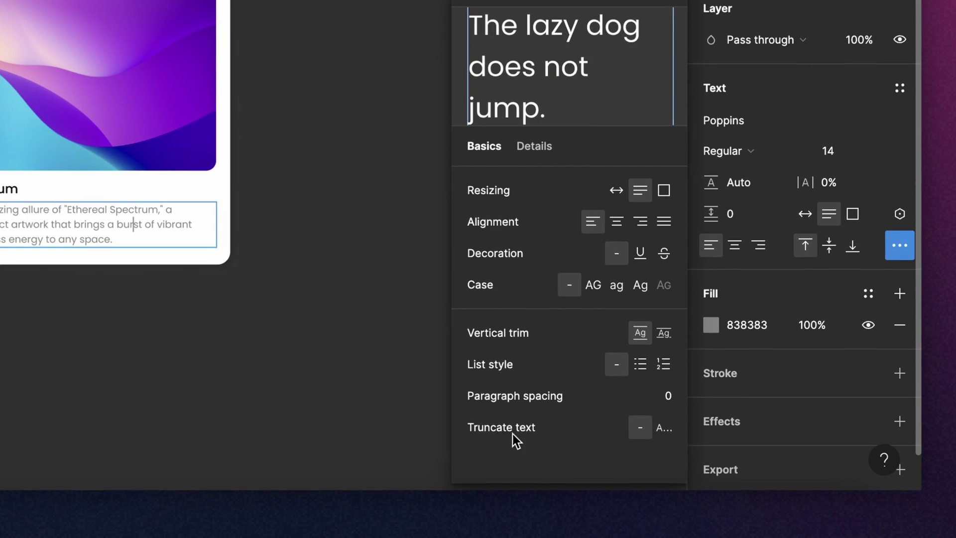
{"action": "left_click", "coordinate": [668, 432]}
{"action": "left_click", "coordinate": [662, 457]}
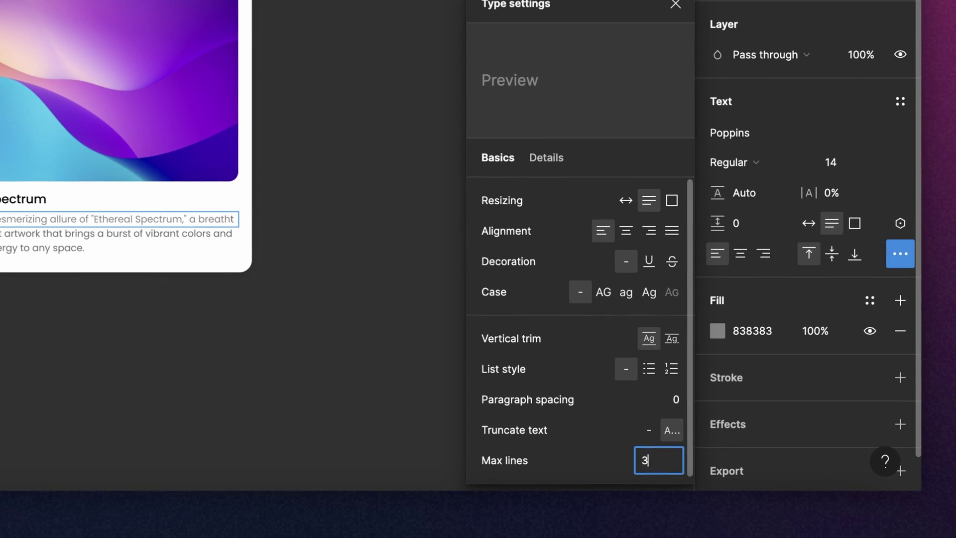
{"action": "type", "text": "3"}
{"action": "key", "text": "Return"}
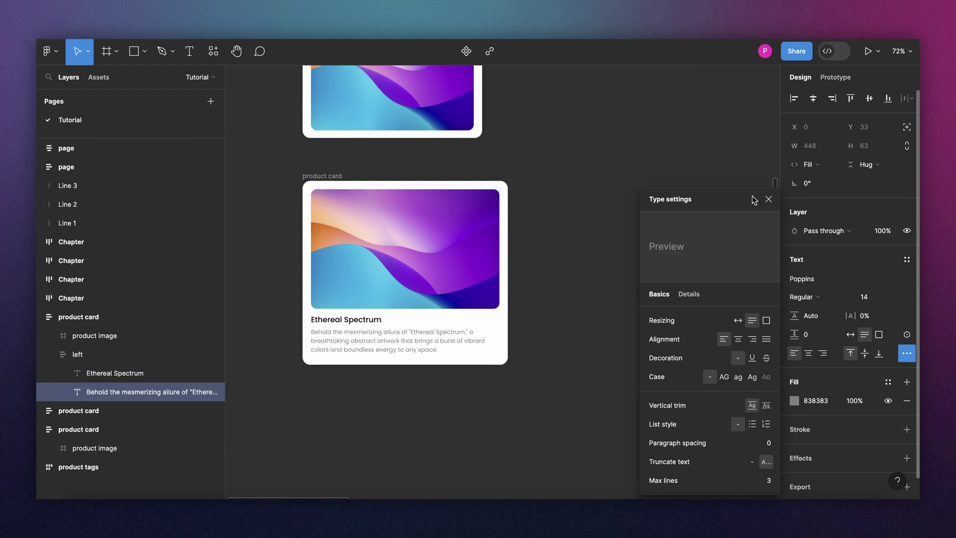
{"action": "left_click", "coordinate": [769, 199]}
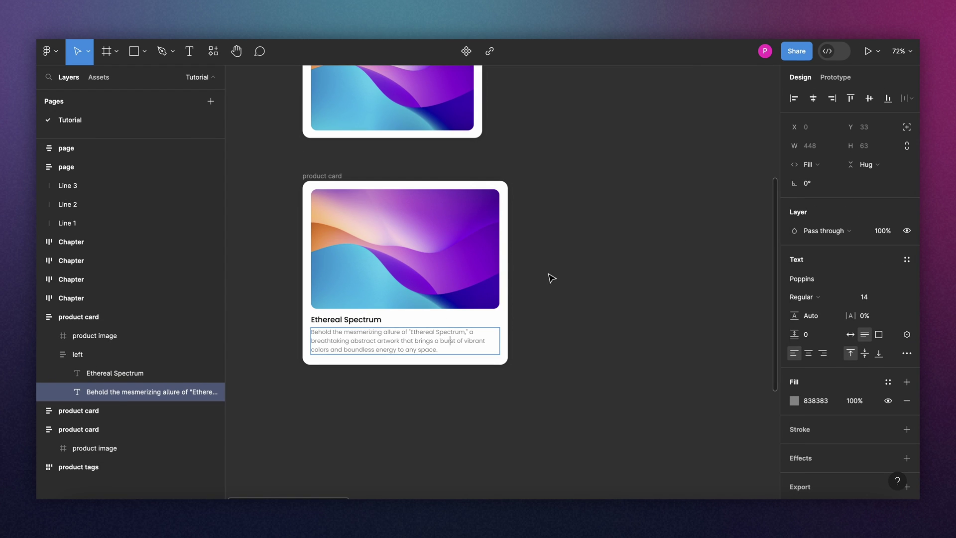
Widen the Ethereal Spectrum product card to 526 so its description reflows.
{"action": "double_click", "coordinate": [364, 320]}
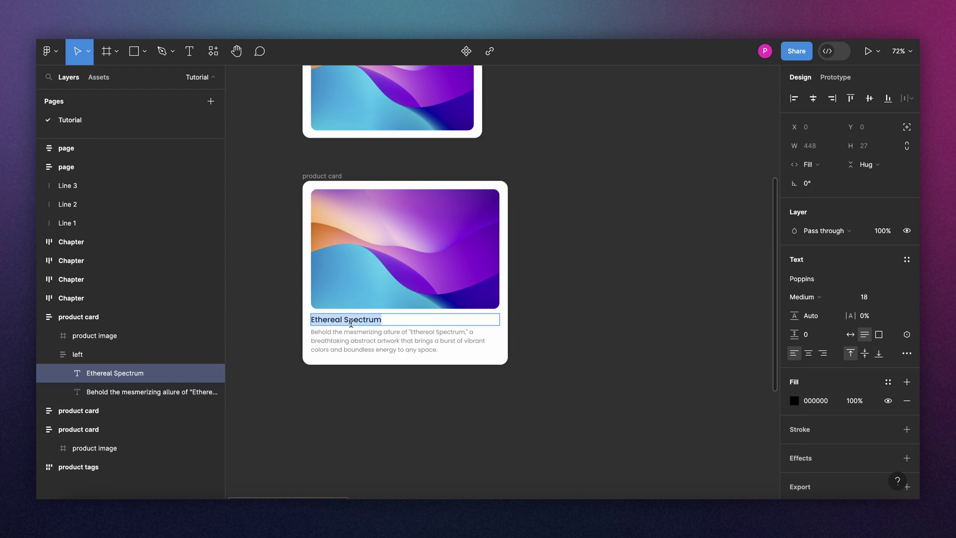
{"action": "left_click", "coordinate": [907, 353]}
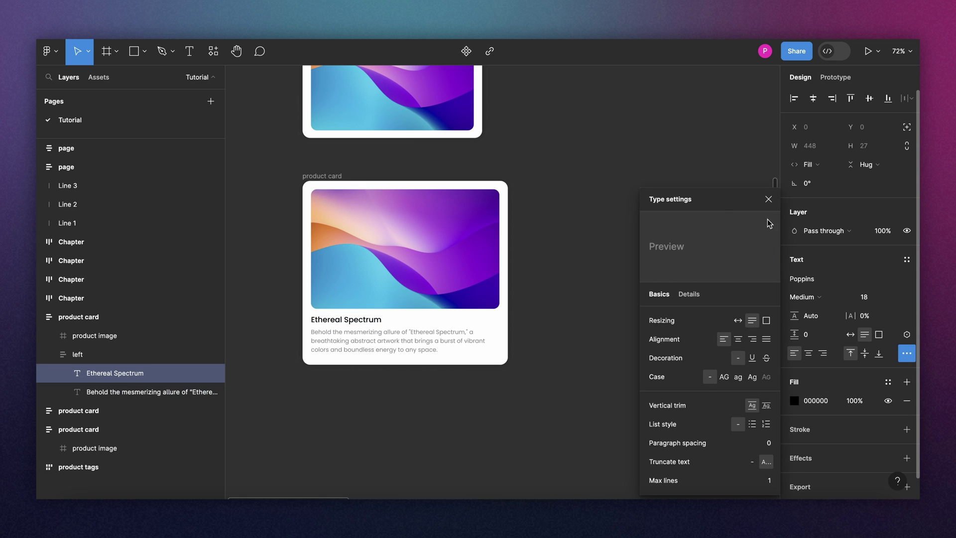
{"action": "left_click", "coordinate": [768, 199]}
{"action": "left_click", "coordinate": [321, 176]}
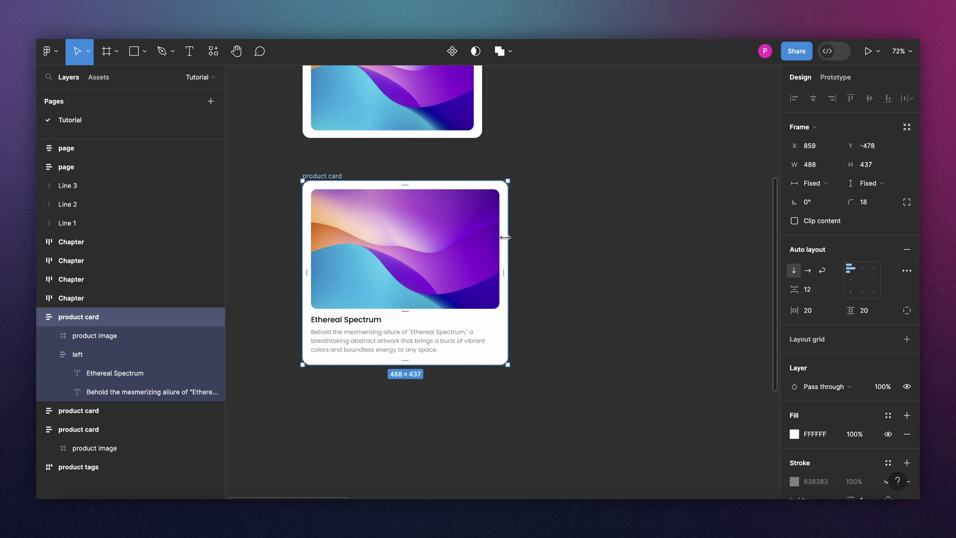
{"action": "left_click_drag", "start_coordinate": [507, 240], "coordinate": [348, 249]}
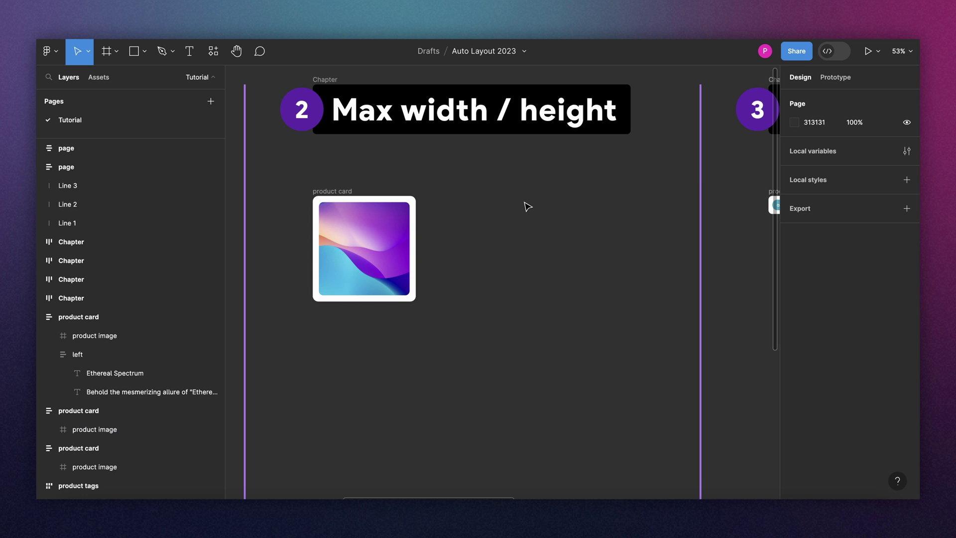
Give the product image a 400 max width and 600 max height.
{"action": "left_click", "coordinate": [379, 227]}
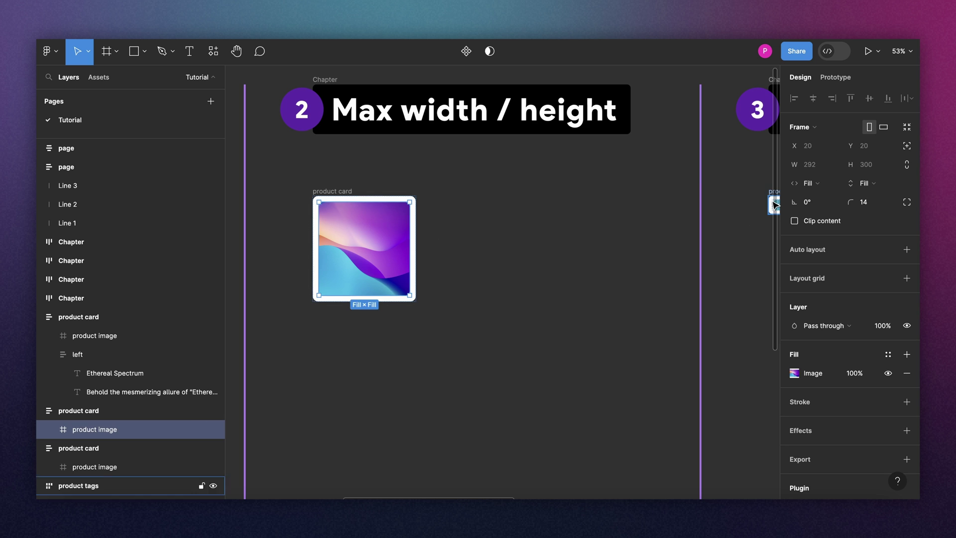
{"action": "left_click", "coordinate": [835, 166]}
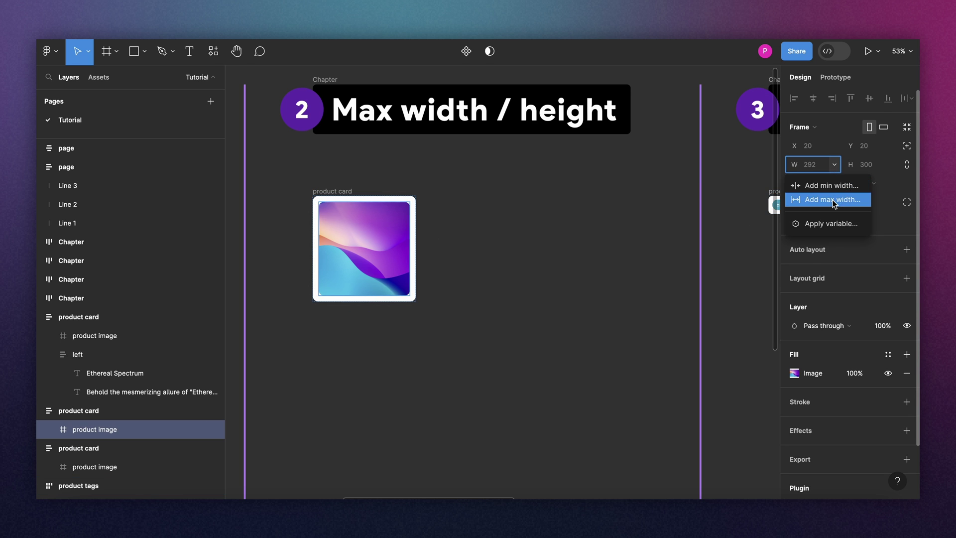
{"action": "left_click", "coordinate": [814, 198]}
{"action": "type", "text": "4"}
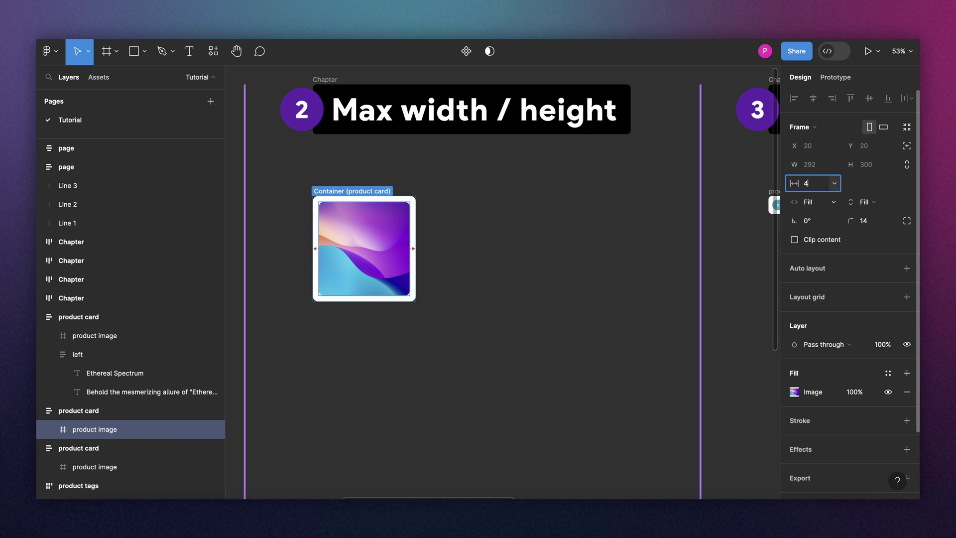
{"action": "type", "text": "00"}
{"action": "key", "text": "Return"}
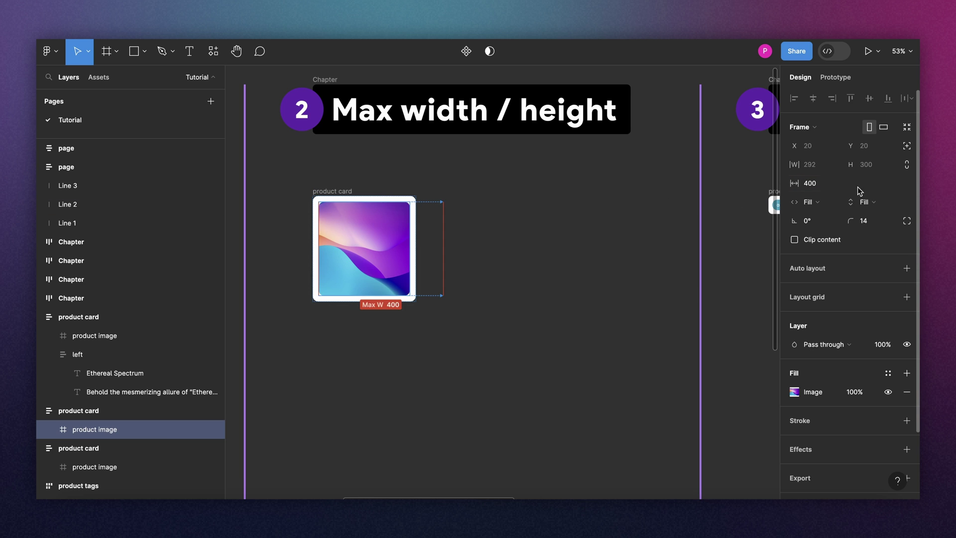
{"action": "left_click", "coordinate": [891, 165]}
{"action": "left_click", "coordinate": [866, 201]}
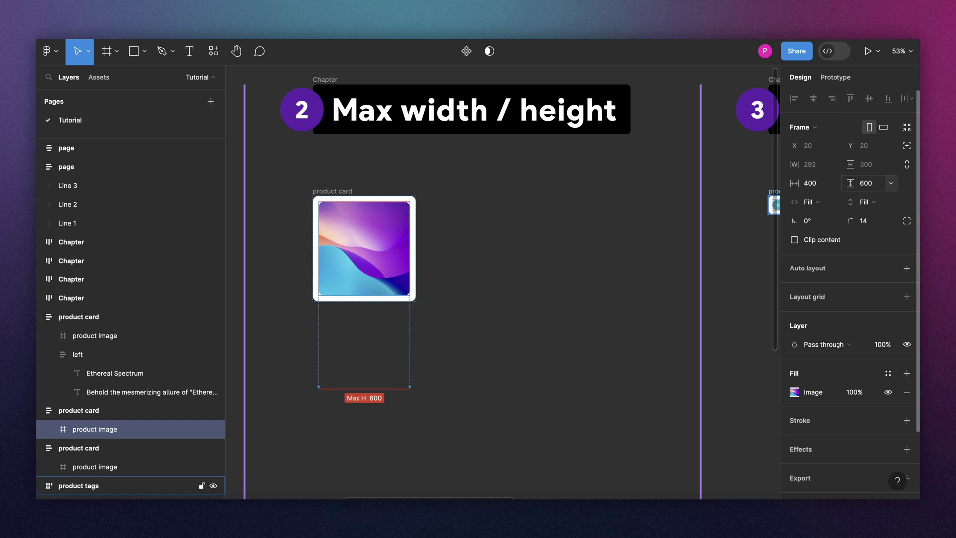
Stretch the product card to 323 × 603 to test the image's maximums.
{"action": "left_click", "coordinate": [498, 358]}
{"action": "left_click", "coordinate": [333, 191]}
{"action": "left_click_drag", "start_coordinate": [417, 220], "coordinate": [413, 249]}
{"action": "mouse_move", "coordinate": [373, 298]}
{"action": "left_mouse_down"}
{"action": "mouse_move", "coordinate": [372, 454]}
{"action": "mouse_move", "coordinate": [373, 313]}
{"action": "left_mouse_up"}
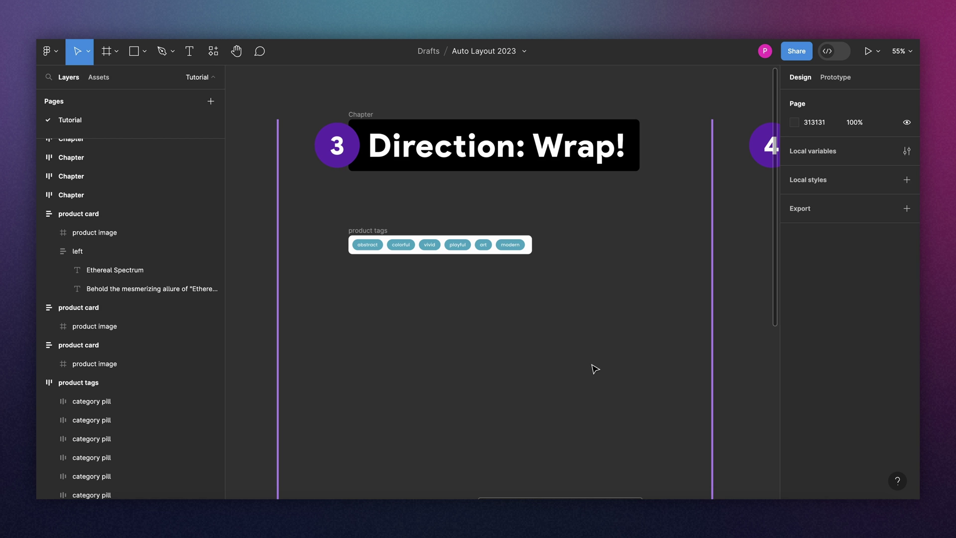
Inspect the product tags frame's six pills: abstract, colorful, vivid, playful, art, modern.
{"action": "left_click", "coordinate": [382, 232]}
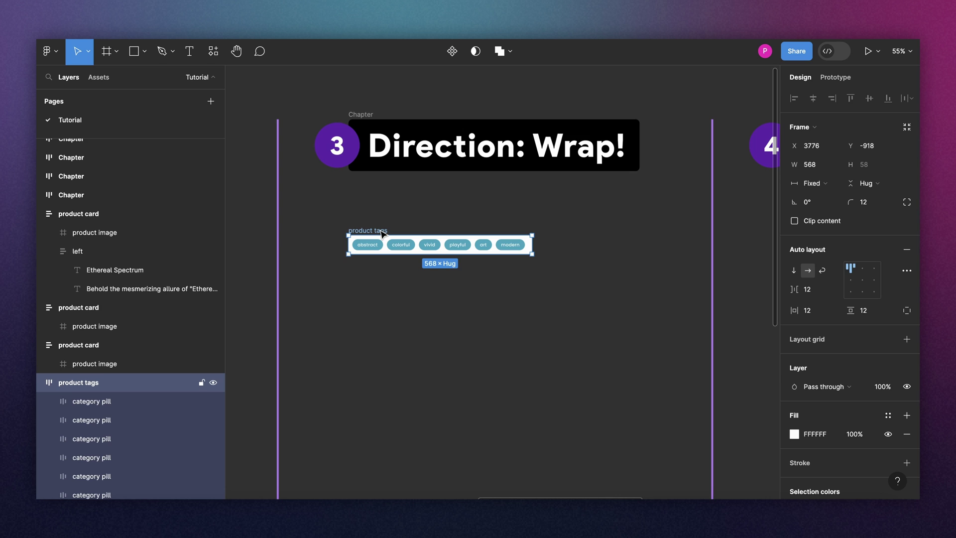
{"action": "left_click", "coordinate": [376, 245]}
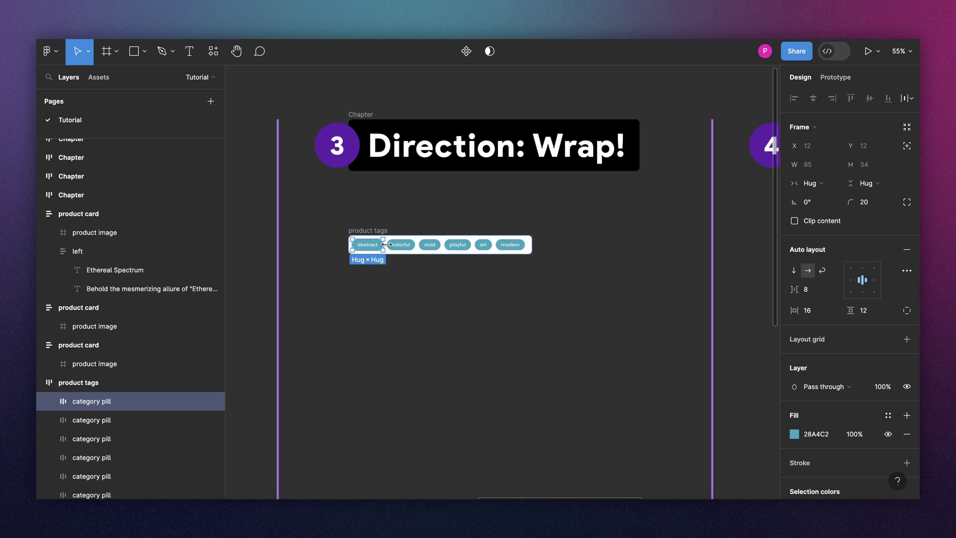
{"action": "left_click", "coordinate": [400, 245], "text": "shift"}
{"action": "left_click", "coordinate": [430, 245], "text": "shift"}
{"action": "left_click", "coordinate": [457, 245], "text": "shift"}
{"action": "left_click", "coordinate": [483, 244], "text": "shift"}
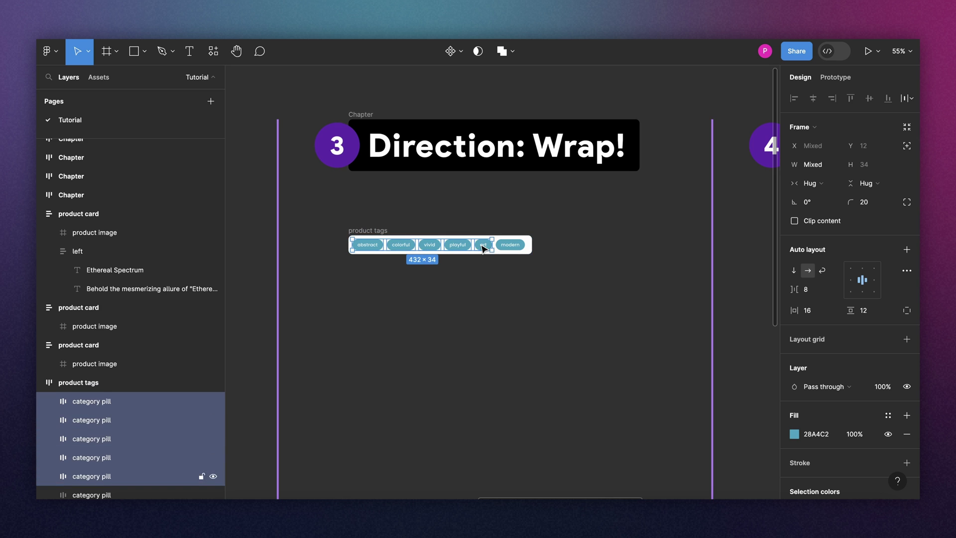
{"action": "left_click", "coordinate": [510, 244], "text": "shift"}
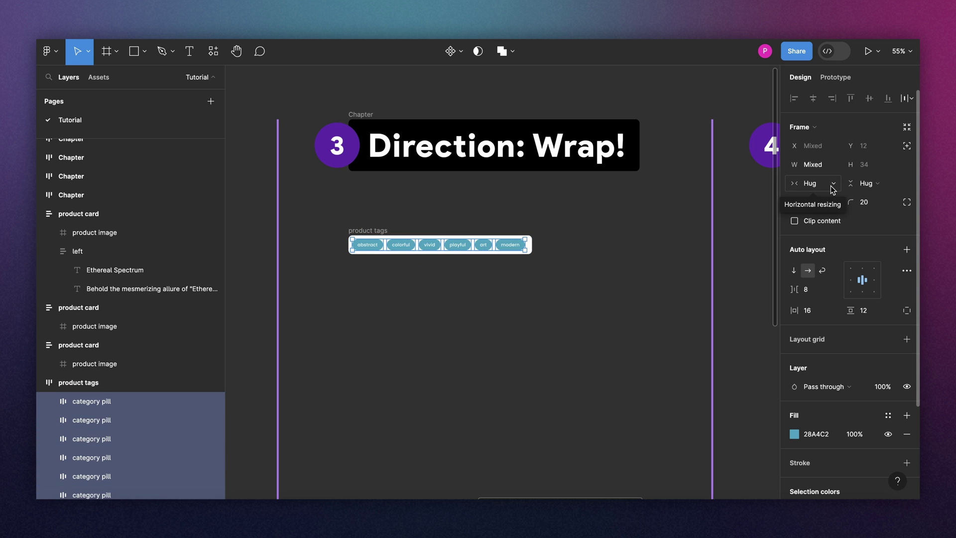
{"action": "left_click", "coordinate": [546, 194]}
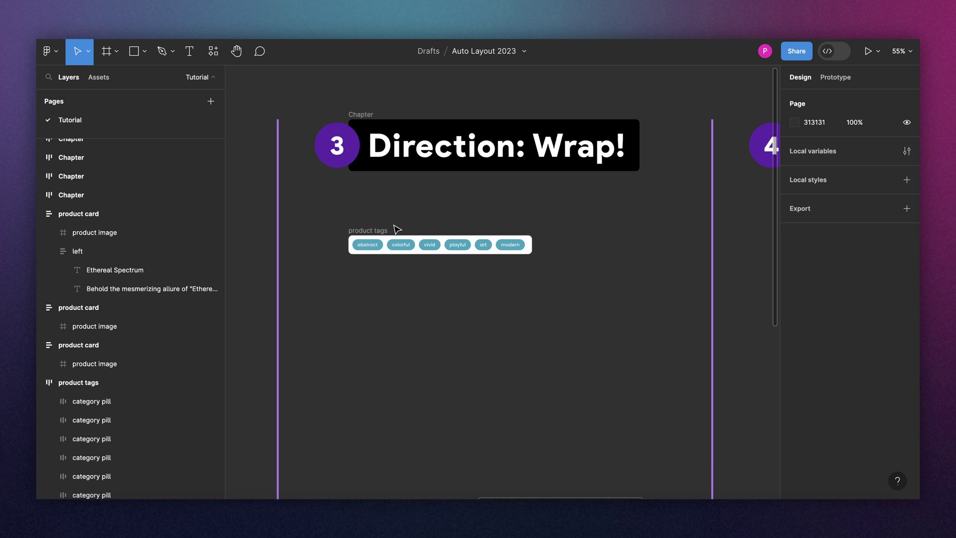
Set the product tags frame to wrap and resize it to 426 wide.
{"action": "left_click", "coordinate": [376, 230]}
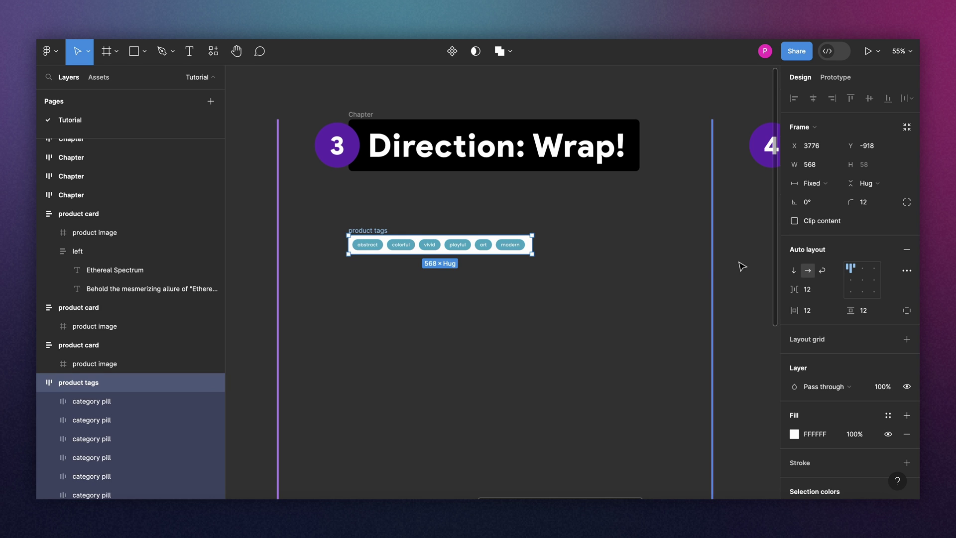
{"action": "left_click", "coordinate": [823, 271]}
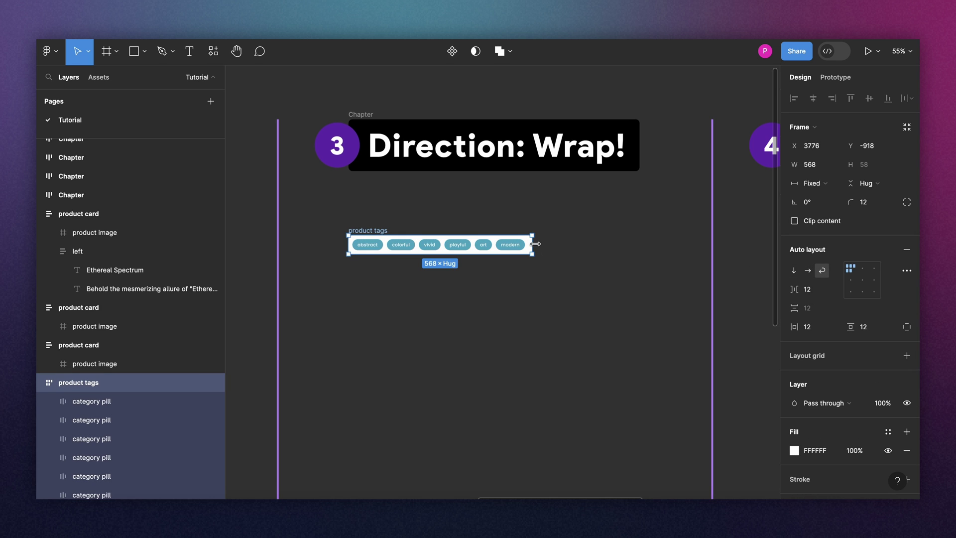
{"action": "left_click_drag", "start_coordinate": [535, 244], "coordinate": [446, 245]}
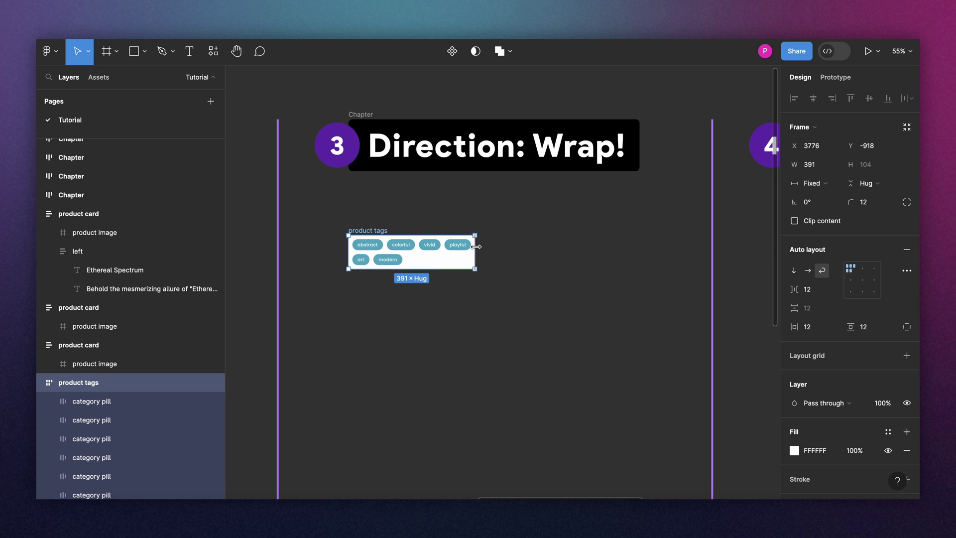
{"action": "left_click_drag", "start_coordinate": [476, 247], "coordinate": [486, 247]}
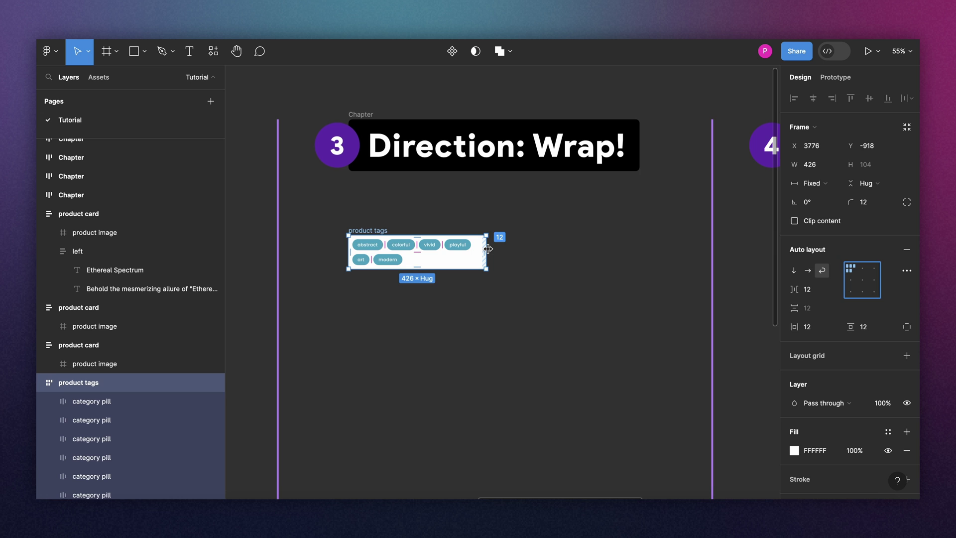
Set all six tag pills' horizontal resizing to Fill container.
{"action": "left_click", "coordinate": [125, 400]}
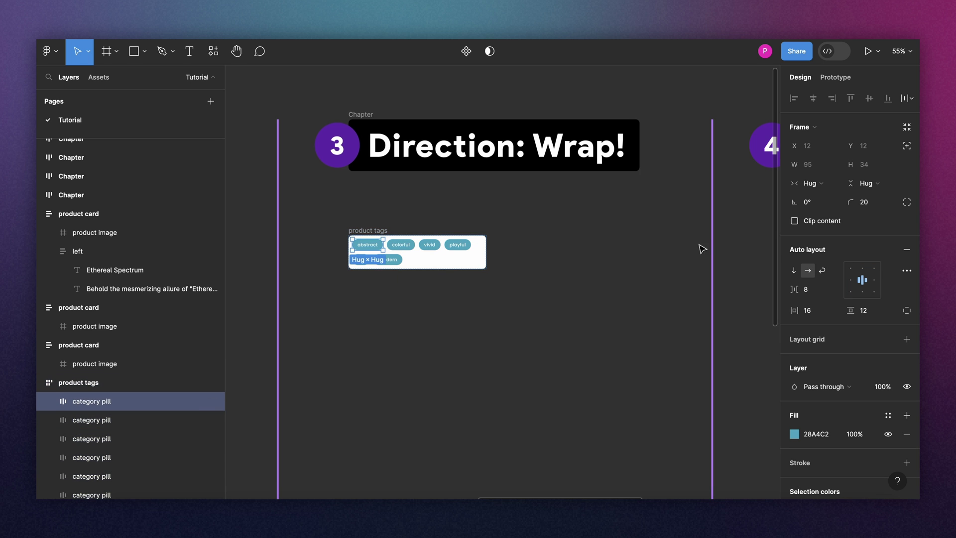
{"action": "left_click", "coordinate": [820, 184]}
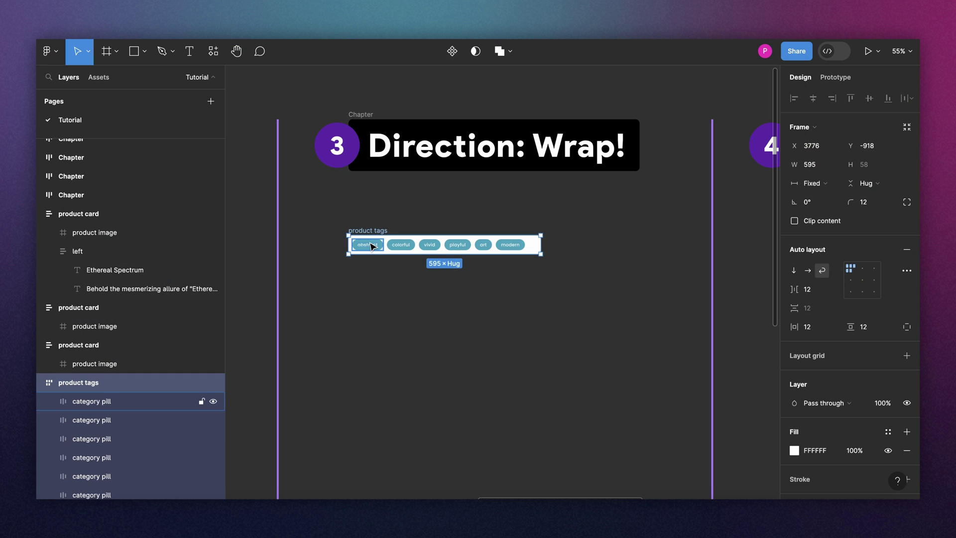
{"action": "left_click", "coordinate": [367, 245]}
{"action": "left_click", "coordinate": [401, 245], "text": "shift"}
{"action": "left_click", "coordinate": [429, 245], "text": "shift"}
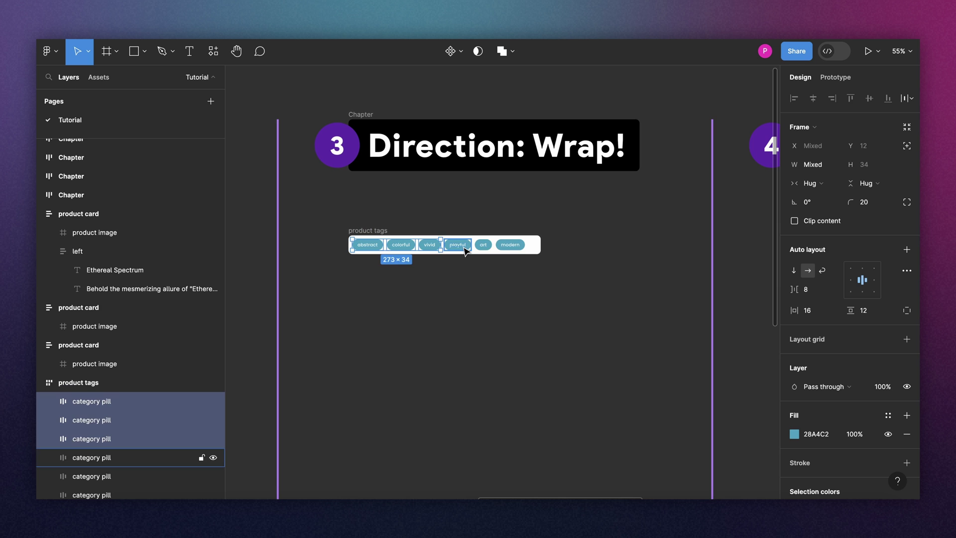
{"action": "left_click", "coordinate": [457, 244], "text": "shift"}
{"action": "left_click", "coordinate": [483, 244], "text": "shift"}
{"action": "left_click", "coordinate": [510, 244], "text": "shift"}
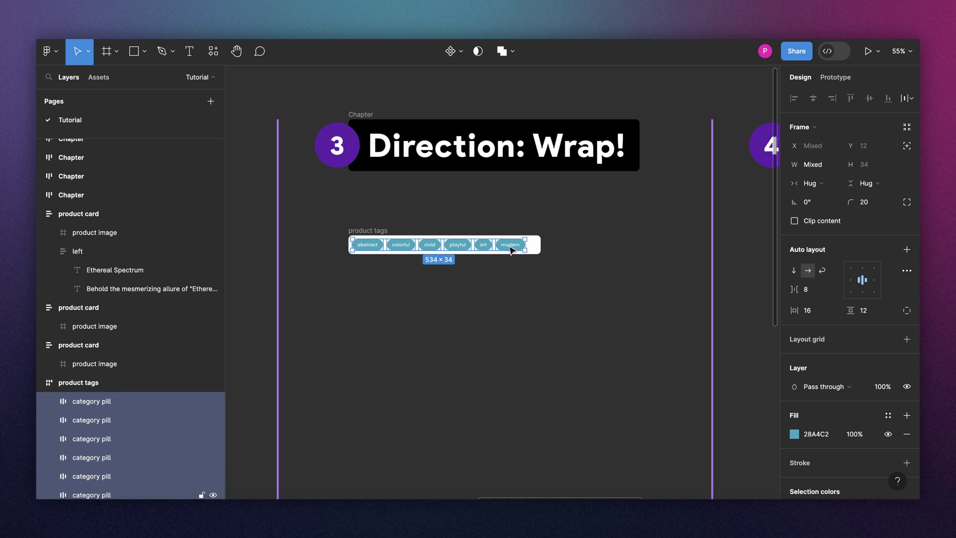
{"action": "left_click", "coordinate": [834, 184]}
{"action": "left_click", "coordinate": [832, 194]}
Turn on wrap for the product tags frame and widen it to 780.
{"action": "key", "text": "Escape"}
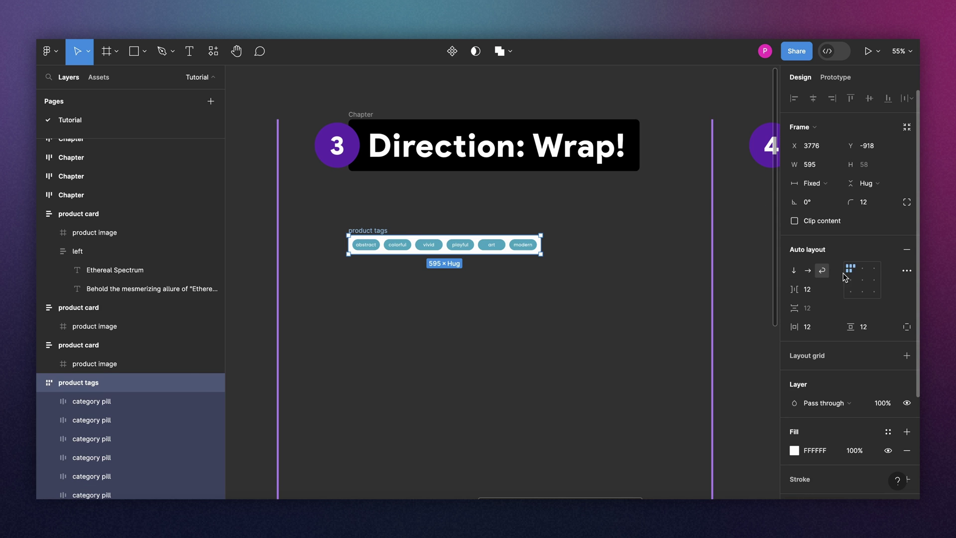
{"action": "left_click", "coordinate": [822, 270]}
{"action": "left_click_drag", "start_coordinate": [541, 239], "coordinate": [457, 236]}
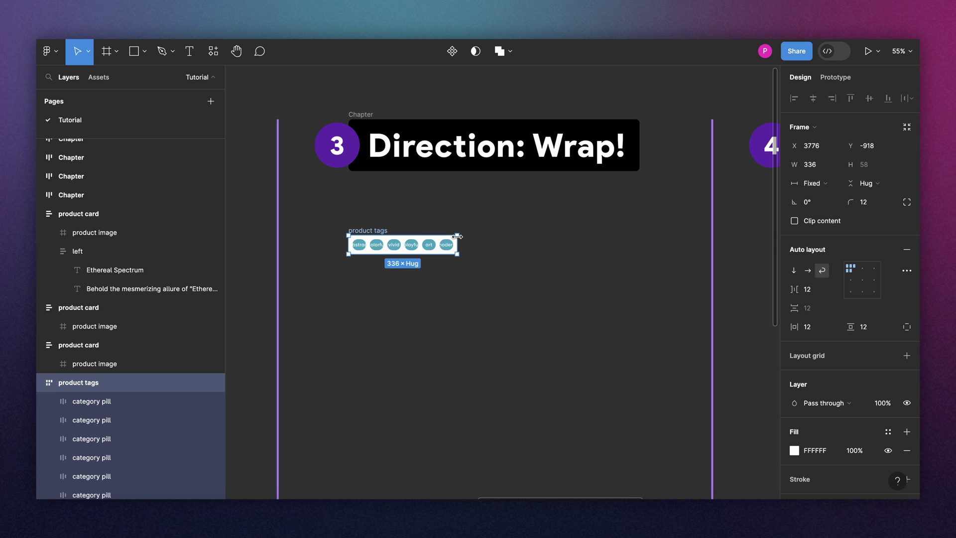
{"action": "left_click_drag", "start_coordinate": [457, 237], "coordinate": [601, 245]}
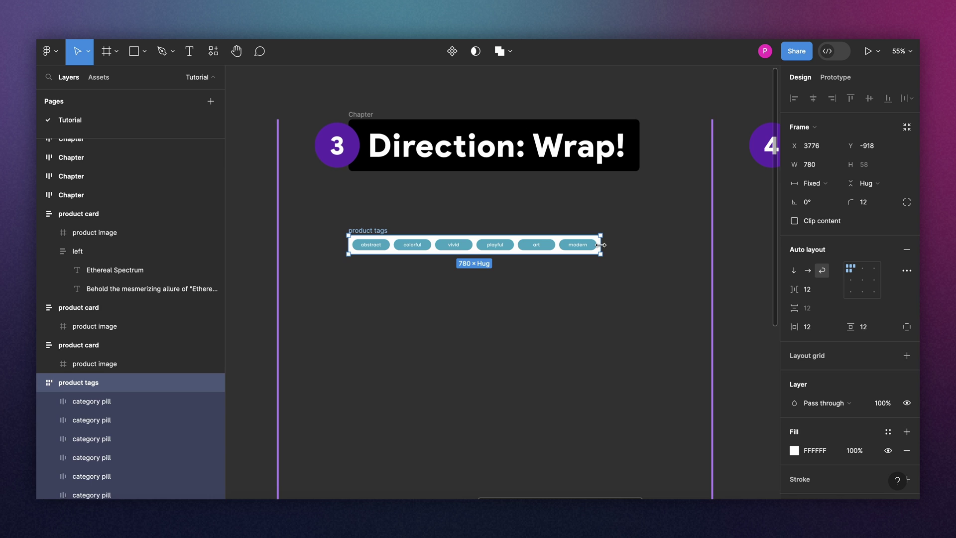
Give all six tag pills a minimum width of 100.
{"action": "left_click", "coordinate": [395, 178]}
{"action": "double_click", "coordinate": [375, 243]}
{"action": "left_click", "coordinate": [416, 245], "text": "shift"}
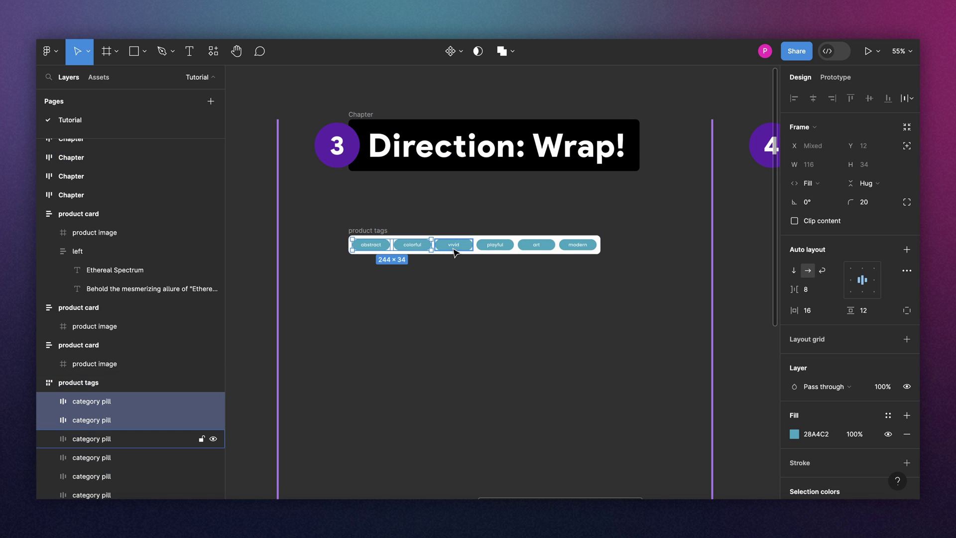
{"action": "left_click", "coordinate": [454, 249], "text": "shift"}
{"action": "left_click", "coordinate": [495, 247], "text": "shift"}
{"action": "left_click", "coordinate": [535, 247], "text": "shift"}
{"action": "left_click", "coordinate": [568, 246], "text": "shift"}
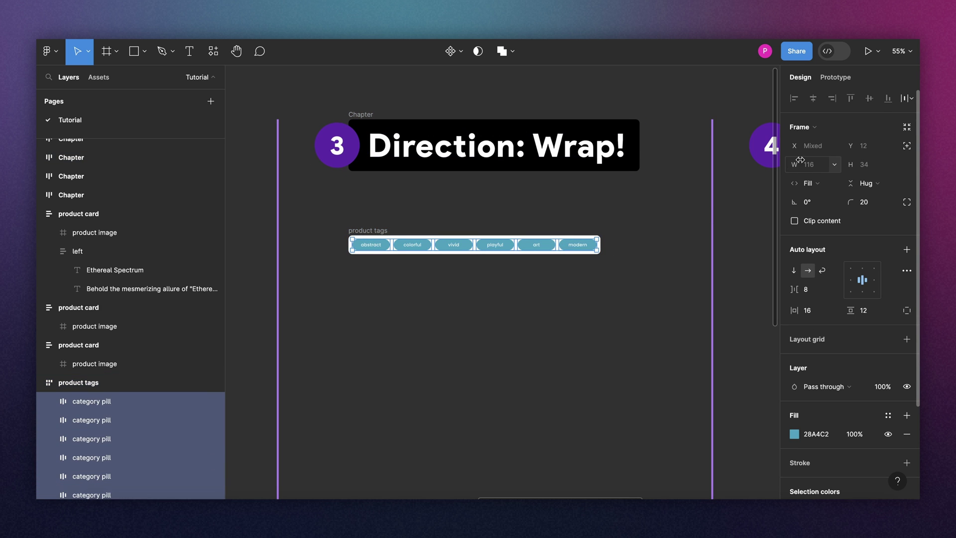
{"action": "left_click", "coordinate": [834, 165]}
{"action": "left_click", "coordinate": [830, 188]}
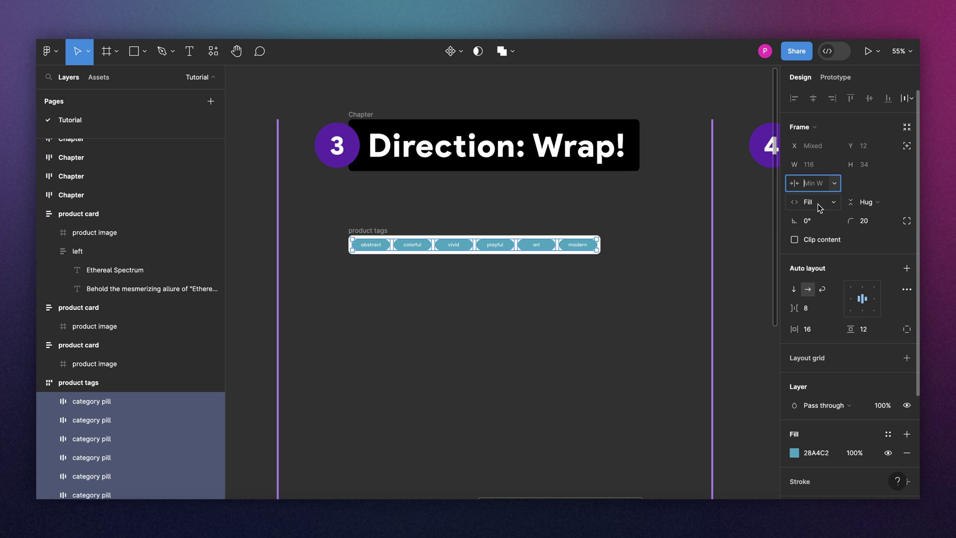
{"action": "type", "text": "100"}
{"action": "key", "text": "Return"}
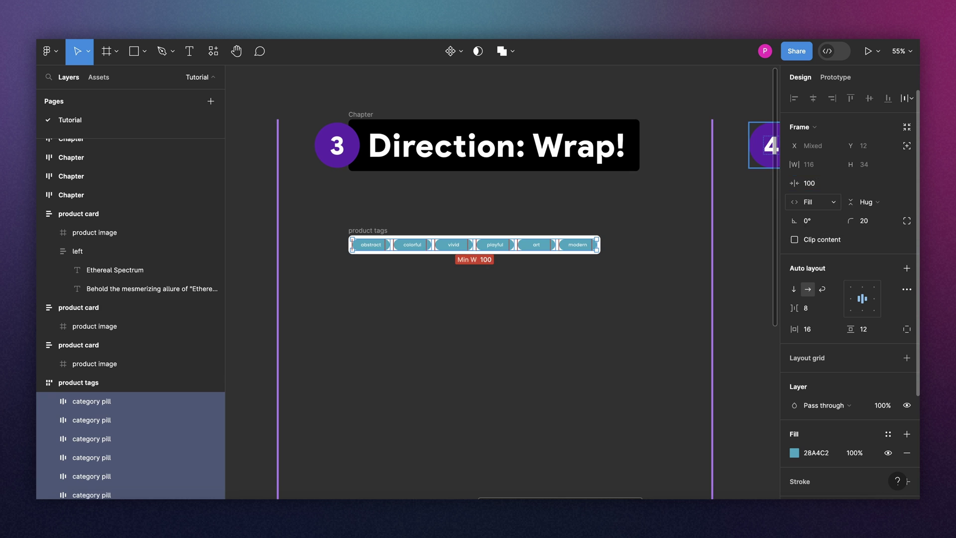
Narrow the product tags frame so the modern pill wraps, then widen it to 765.
{"action": "key", "text": "Escape"}
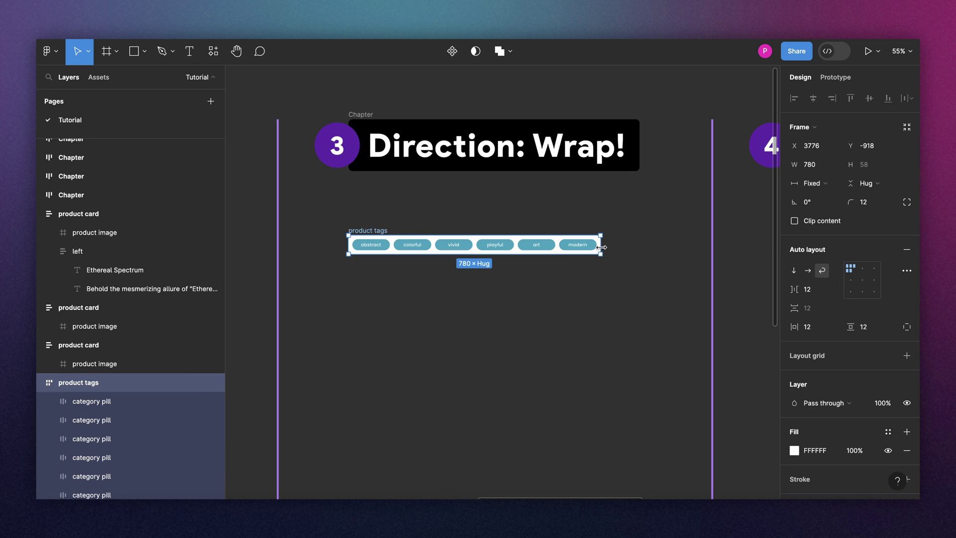
{"action": "left_click_drag", "start_coordinate": [599, 247], "coordinate": [557, 245]}
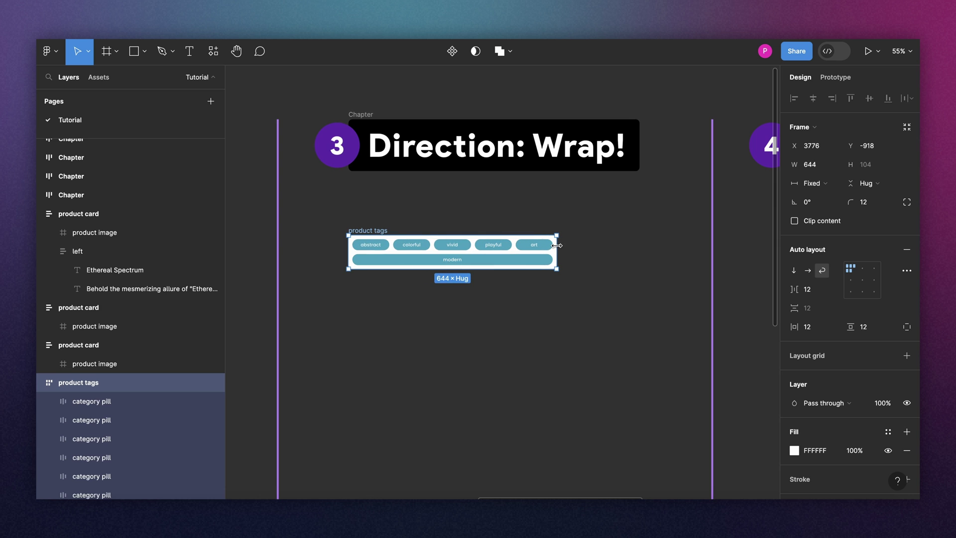
{"action": "left_click_drag", "start_coordinate": [557, 246], "coordinate": [596, 244]}
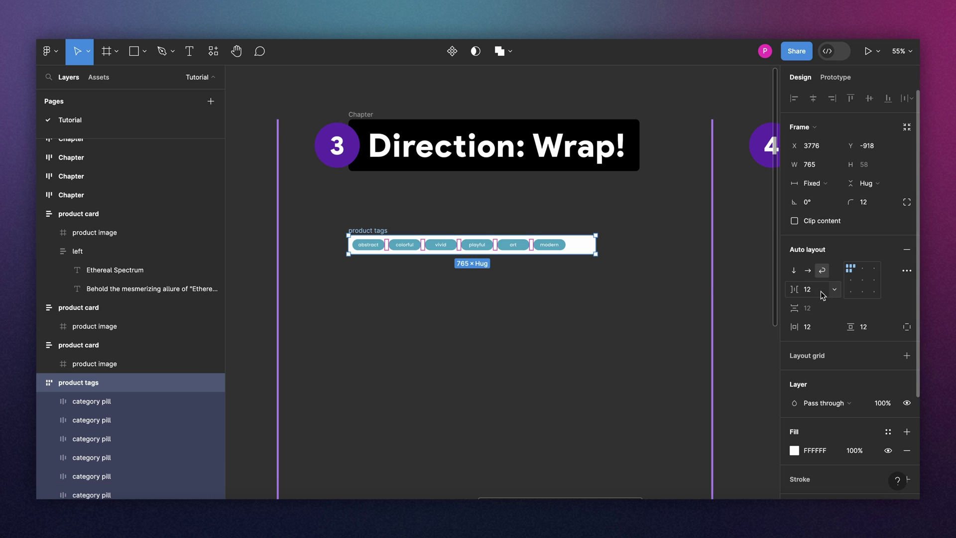
Set the product tags gap to Auto and check the advanced auto layout settings.
{"action": "left_click", "coordinate": [837, 289]}
{"action": "left_click", "coordinate": [839, 305]}
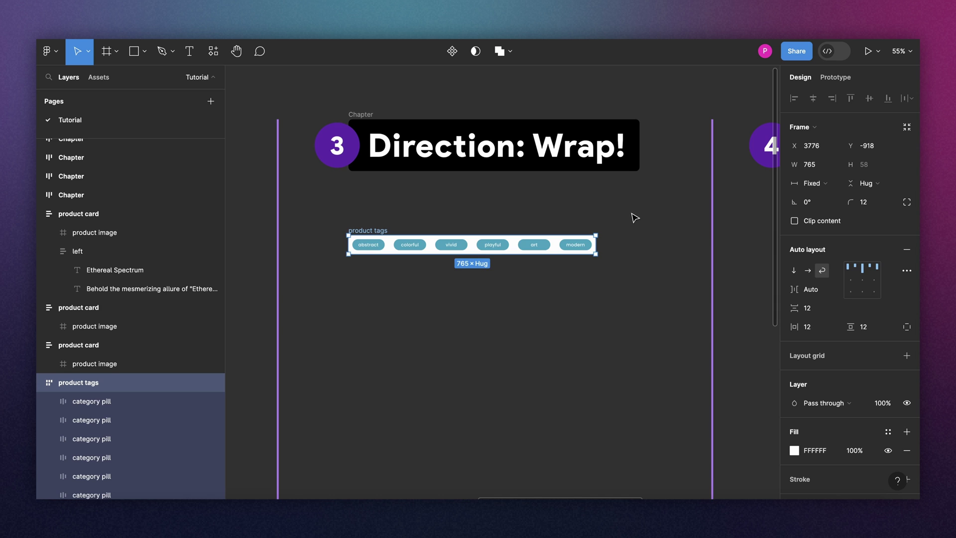
{"action": "left_click", "coordinate": [907, 270]}
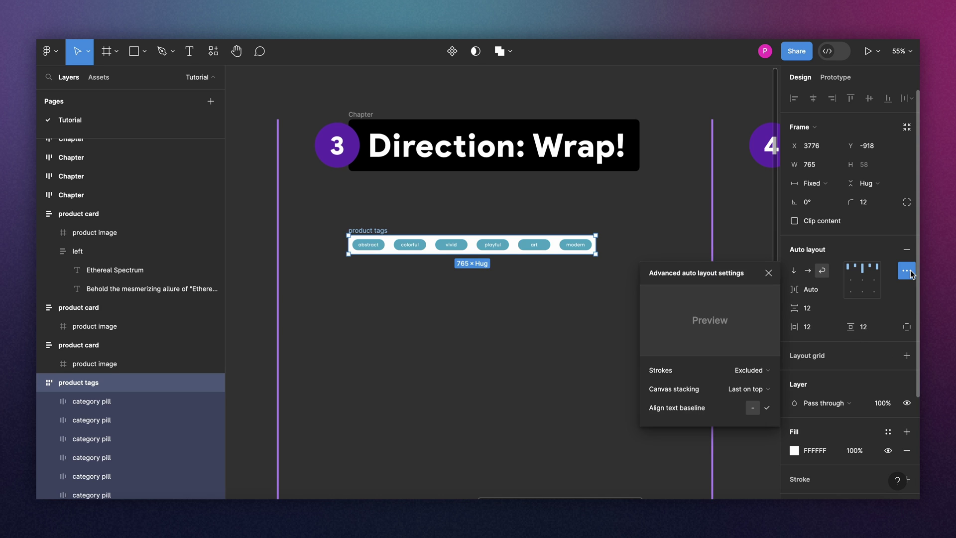
{"action": "left_click", "coordinate": [768, 272]}
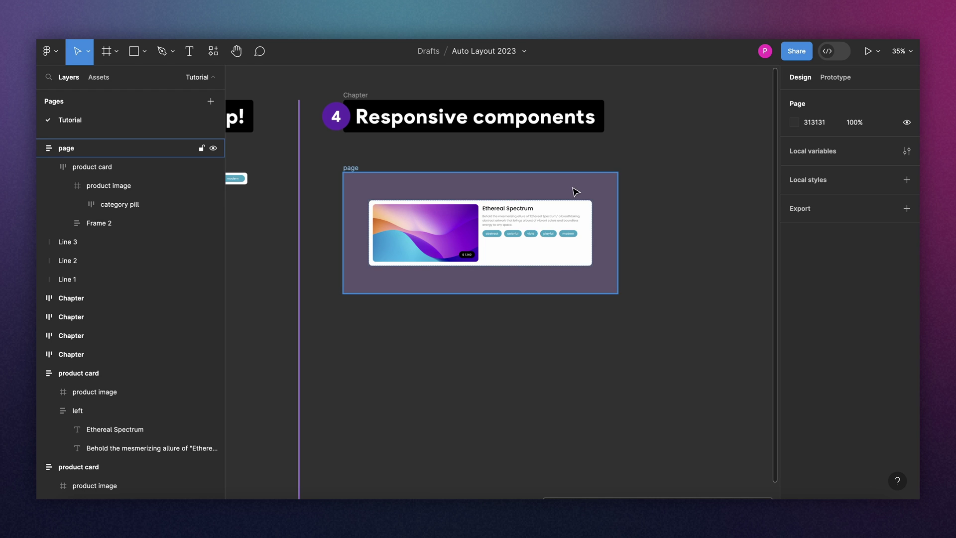
Widen the page frame to 1708 so the Fill-width Ethereal Spectrum card stretches across it.
{"action": "left_click", "coordinate": [606, 205]}
{"action": "left_click_drag", "start_coordinate": [619, 211], "coordinate": [757, 218]}
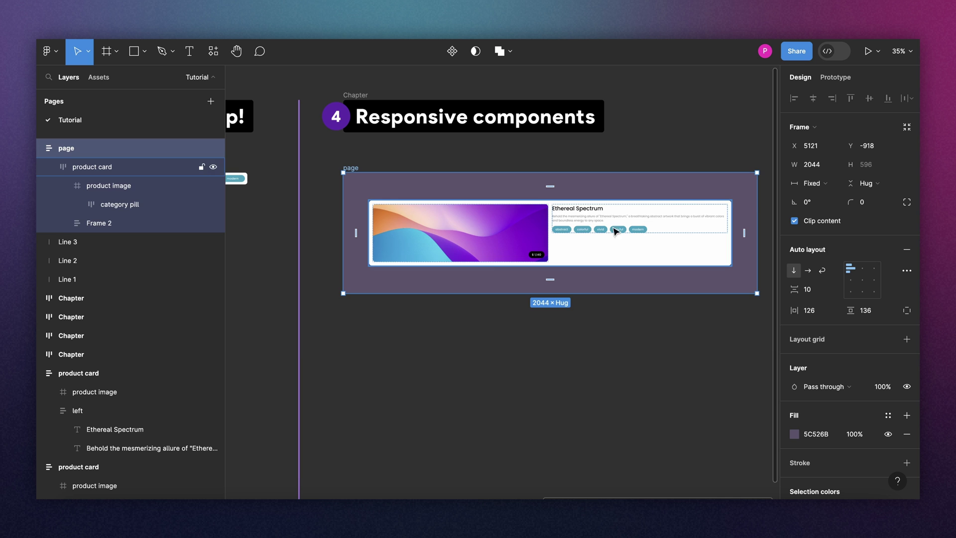
{"action": "left_click_drag", "start_coordinate": [756, 195], "coordinate": [459, 190]}
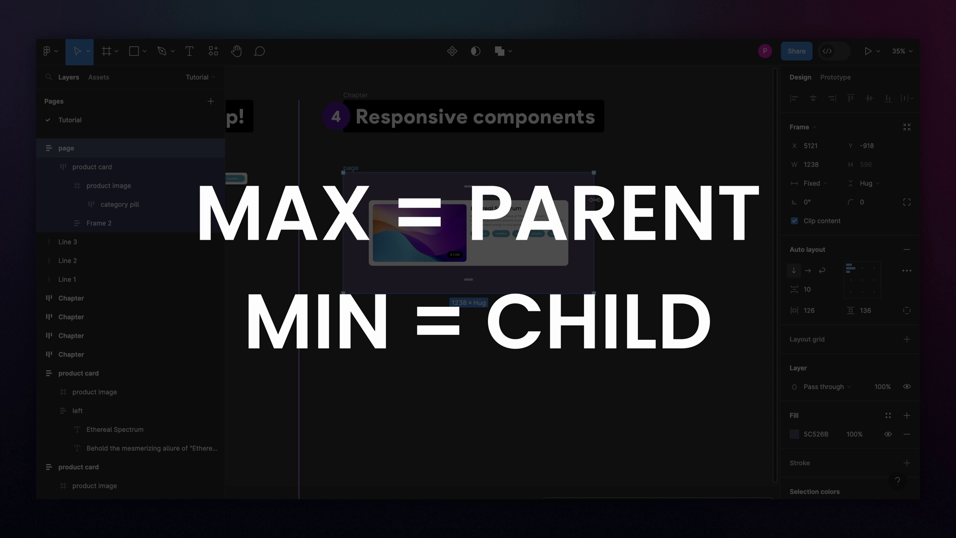
{"action": "left_click_drag", "start_coordinate": [594, 200], "coordinate": [690, 205]}
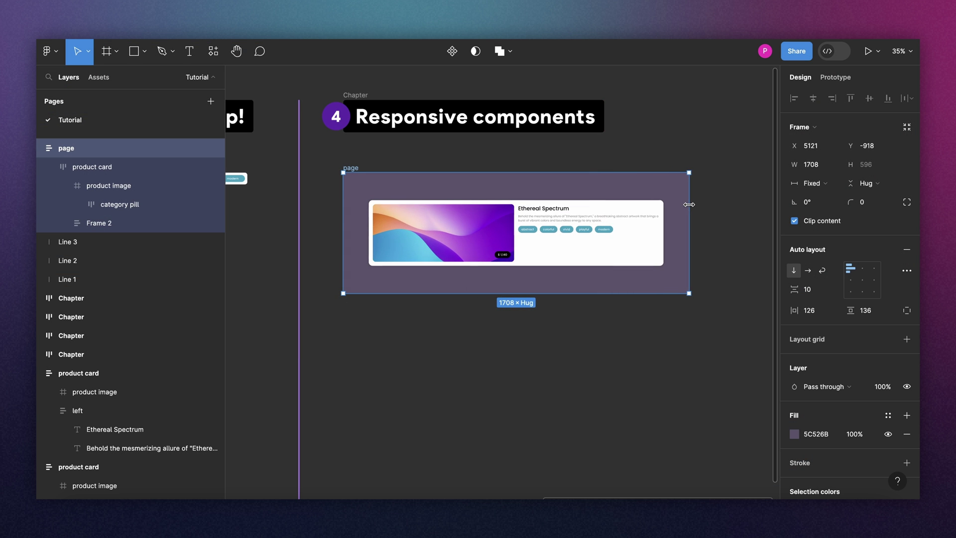
Give the product card a maximum width of 1200.
{"action": "left_click", "coordinate": [641, 235]}
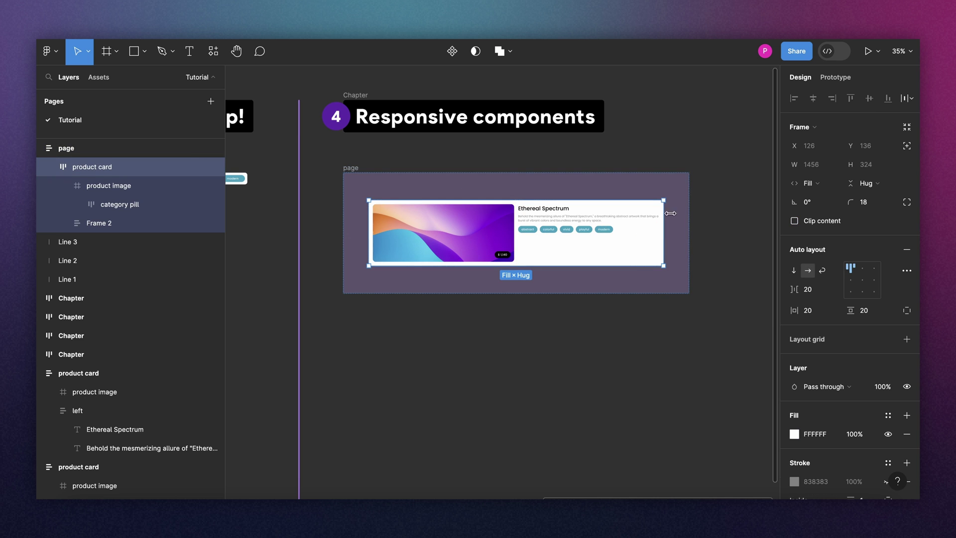
{"action": "left_click", "coordinate": [835, 167]}
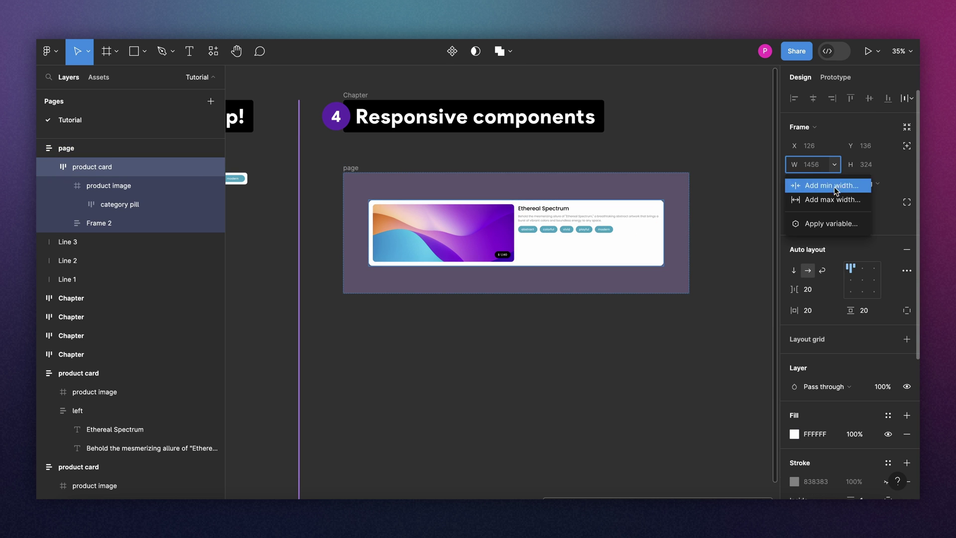
{"action": "left_click", "coordinate": [813, 199]}
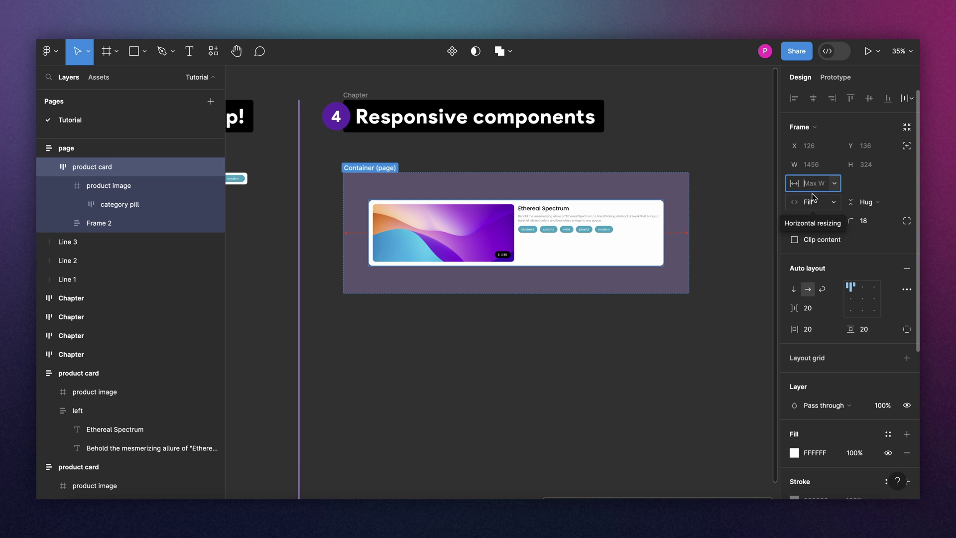
{"action": "type", "text": "1200"}
{"action": "key", "text": "Return"}
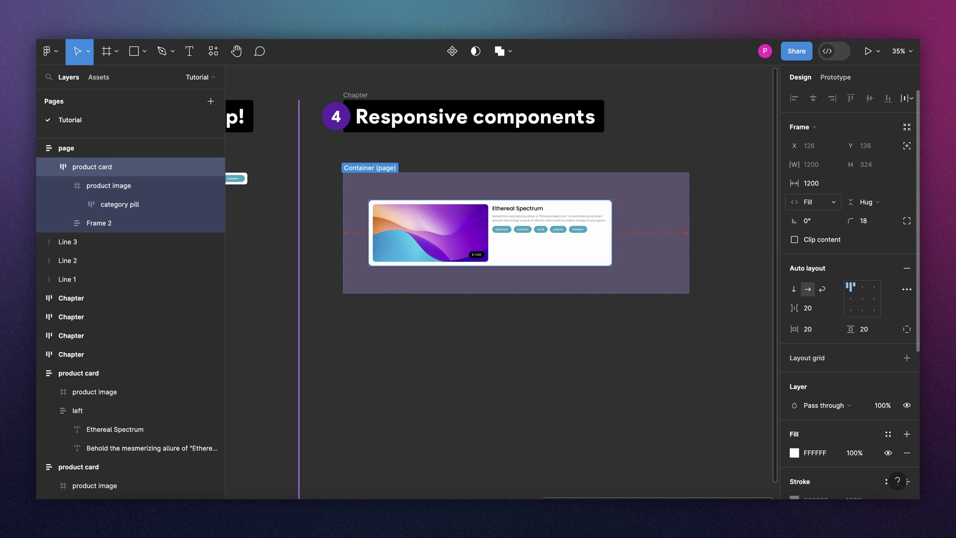
Centre the page frame's contents and resize the frame to about 1714 wide.
{"action": "left_click", "coordinate": [645, 204]}
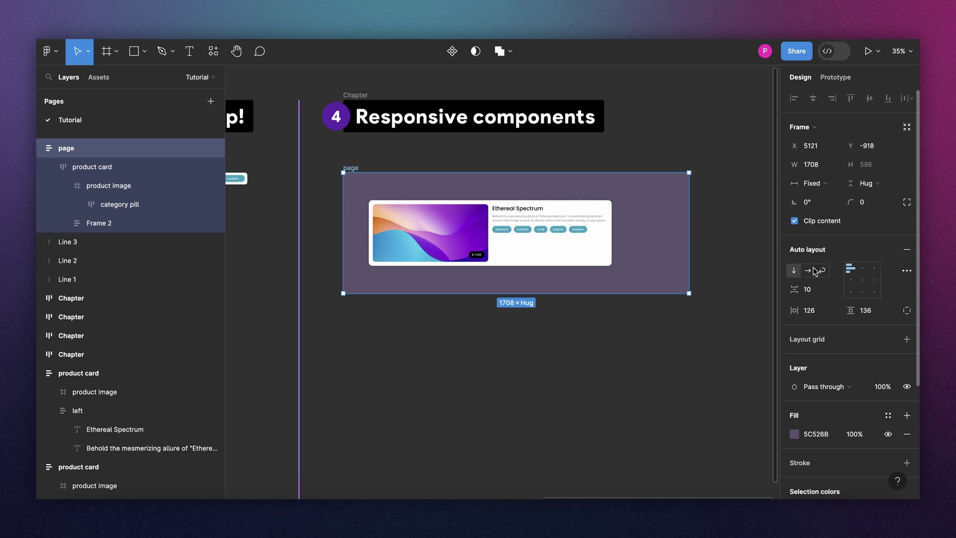
{"action": "left_click", "coordinate": [865, 284]}
{"action": "left_click", "coordinate": [619, 188]}
{"action": "mouse_move", "coordinate": [688, 203]}
{"action": "left_mouse_down"}
{"action": "mouse_move", "coordinate": [615, 204]}
{"action": "mouse_move", "coordinate": [716, 208]}
{"action": "mouse_move", "coordinate": [689, 207]}
{"action": "left_mouse_up"}
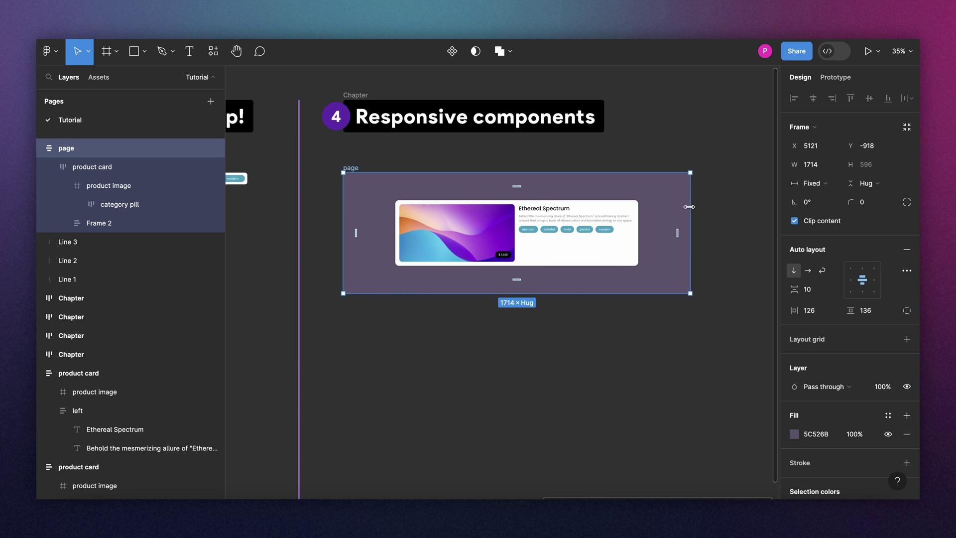
Give the product image inside the card a trial maximum width of 400.
{"action": "scroll", "coordinate": [598, 256], "scroll_direction": "up", "scroll_amount": 1}
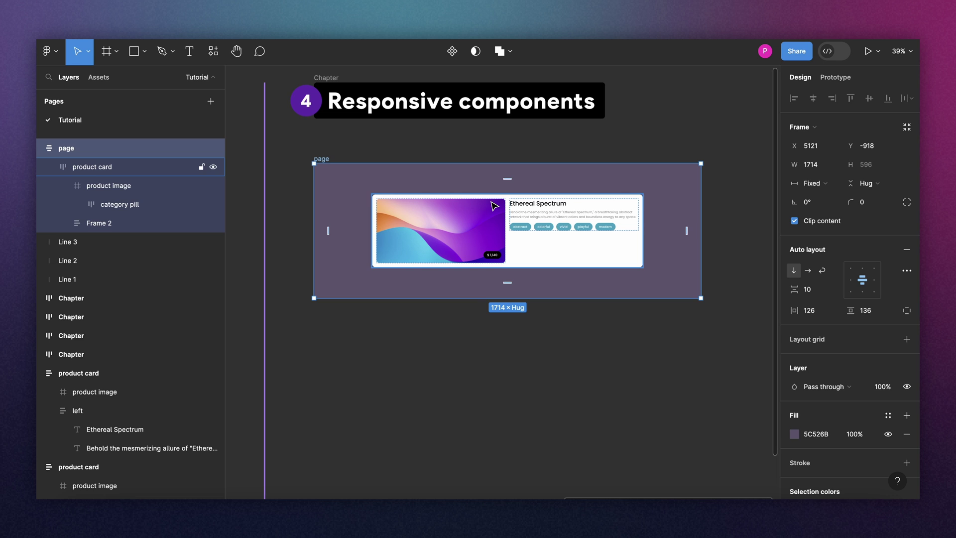
{"action": "left_click", "coordinate": [474, 227]}
{"action": "double_click", "coordinate": [474, 227]}
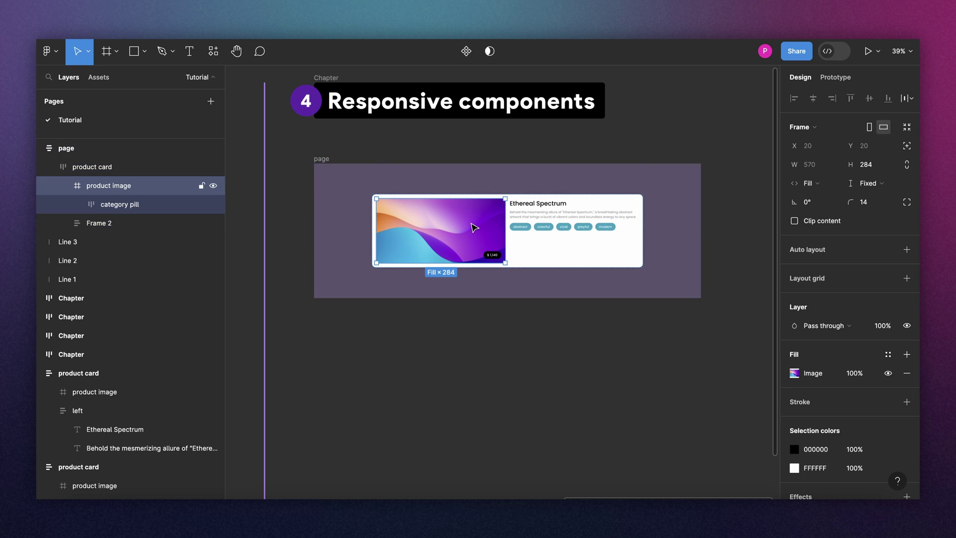
{"action": "left_click", "coordinate": [835, 165]}
{"action": "left_click", "coordinate": [832, 200]}
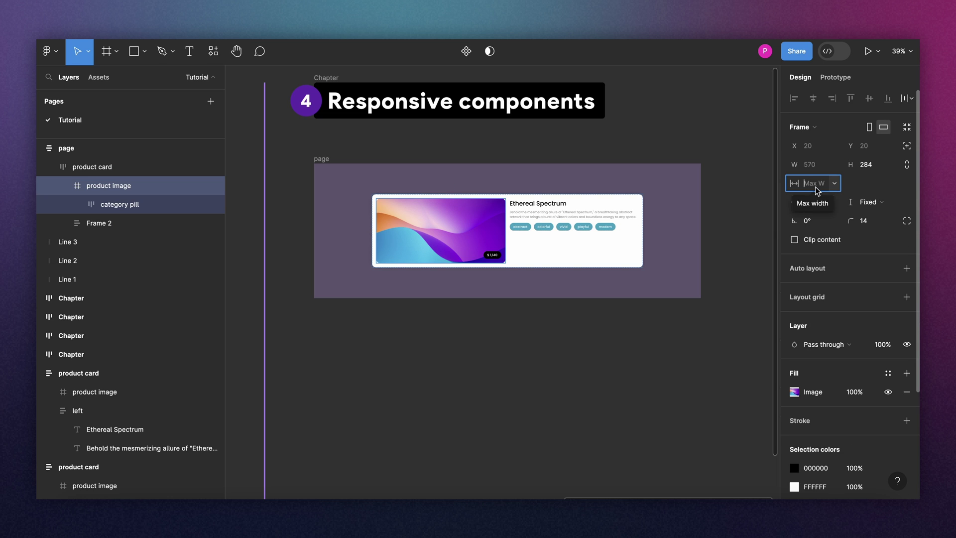
{"action": "type", "text": "400"}
{"action": "key", "text": "Return"}
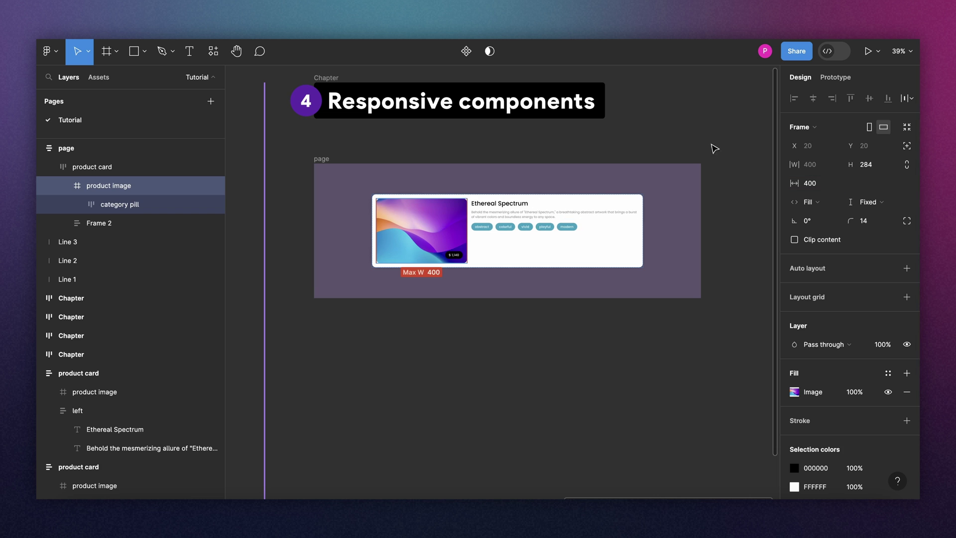
Resize the page frame to test the image, then remove its 400 max width.
{"action": "left_click", "coordinate": [695, 193]}
{"action": "mouse_move", "coordinate": [701, 193]}
{"action": "left_mouse_down"}
{"action": "mouse_move", "coordinate": [500, 194]}
{"action": "mouse_move", "coordinate": [769, 208]}
{"action": "mouse_move", "coordinate": [709, 207]}
{"action": "left_mouse_up"}
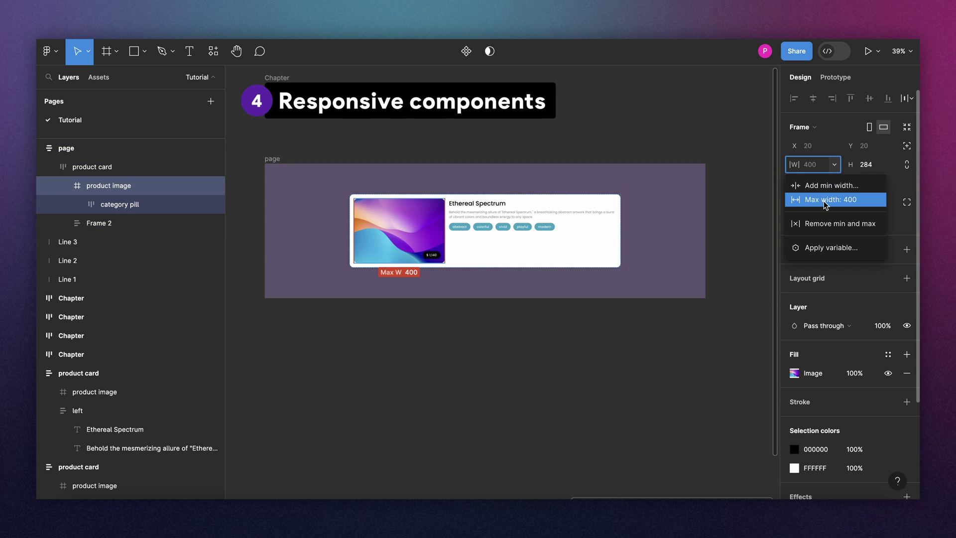
{"action": "left_click", "coordinate": [824, 200]}
{"action": "left_click", "coordinate": [834, 184]}
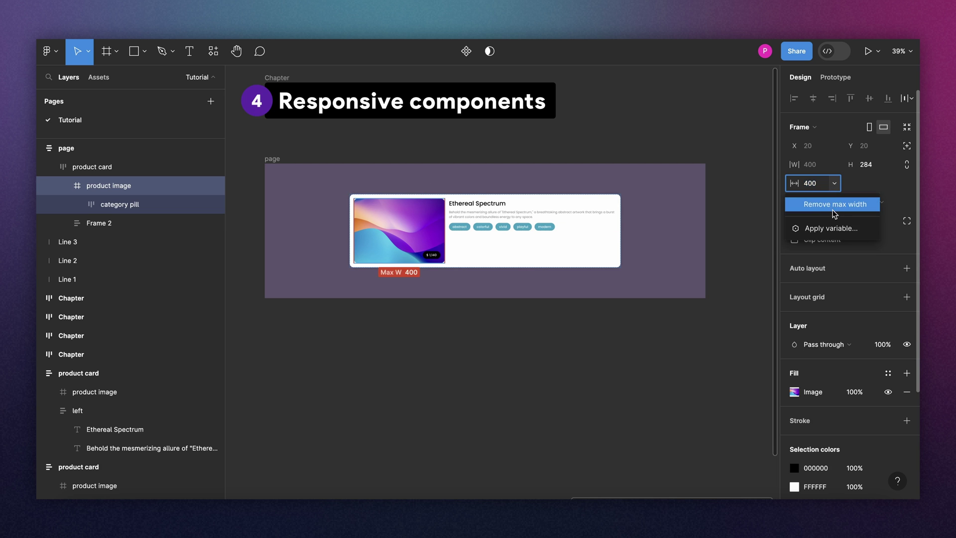
{"action": "left_click", "coordinate": [830, 204]}
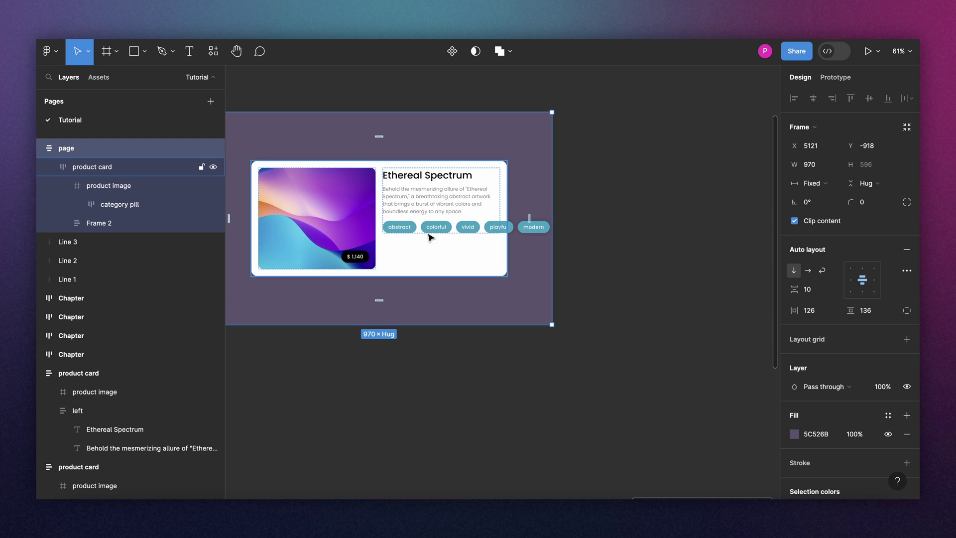
Select the abstract, colorful, vivid, playful and modern tag pills inside the card.
{"action": "scroll", "coordinate": [429, 237], "scroll_direction": "up", "scroll_amount": 3}
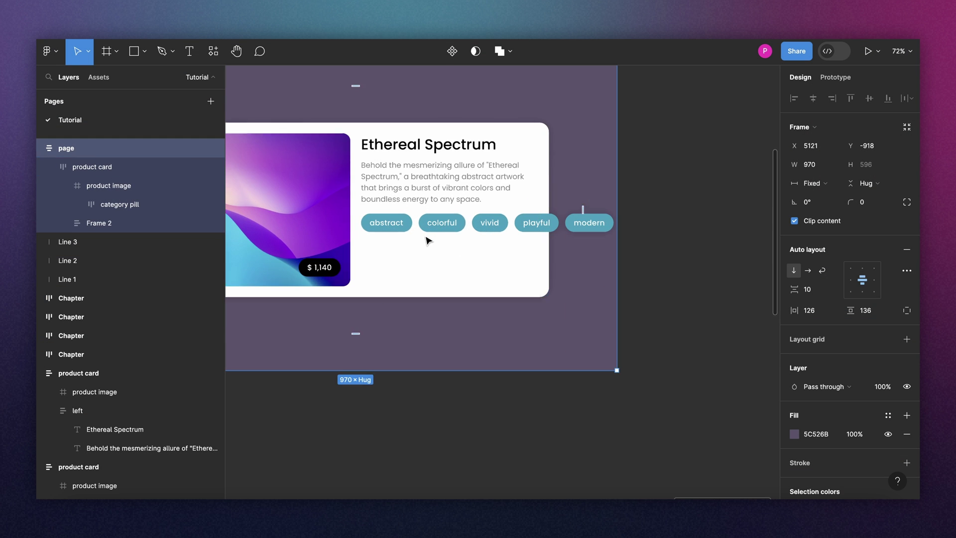
{"action": "double_click", "coordinate": [435, 226]}
{"action": "left_click", "coordinate": [393, 222]}
{"action": "left_click", "coordinate": [442, 222], "text": "shift"}
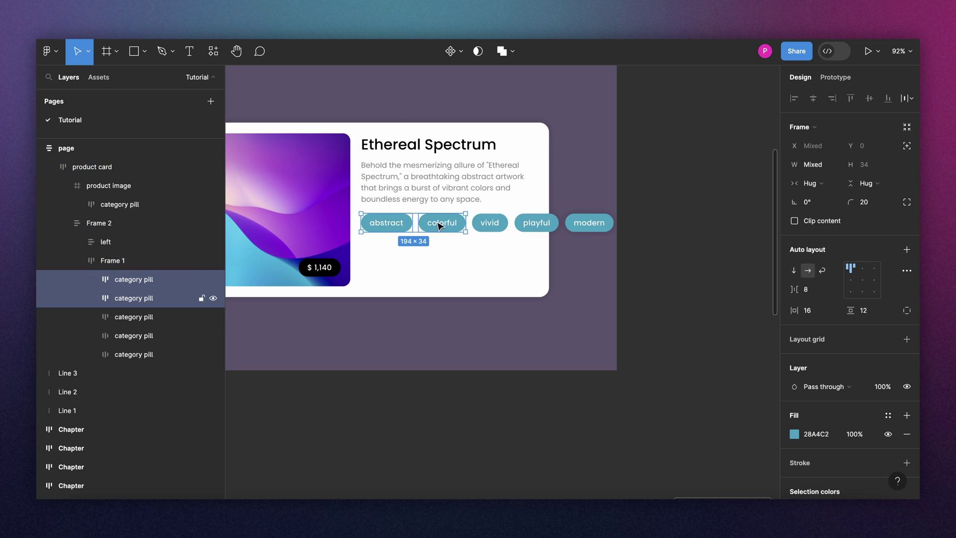
{"action": "left_click", "coordinate": [477, 228], "text": "shift"}
{"action": "left_click", "coordinate": [538, 224], "text": "shift"}
{"action": "left_click", "coordinate": [572, 226], "text": "shift"}
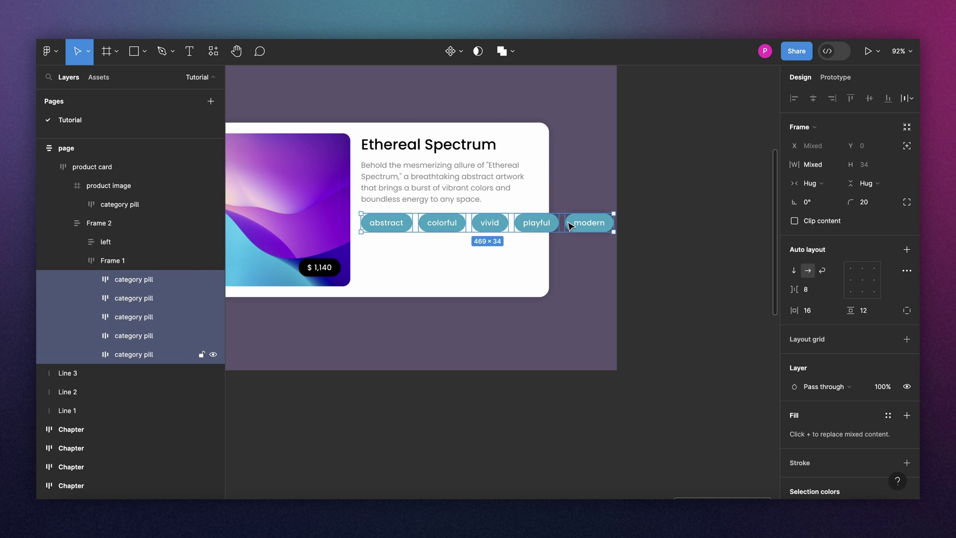
Set the category pill row's auto layout to wrap onto new rows.
{"action": "left_click", "coordinate": [697, 196]}
{"action": "left_click", "coordinate": [512, 219]}
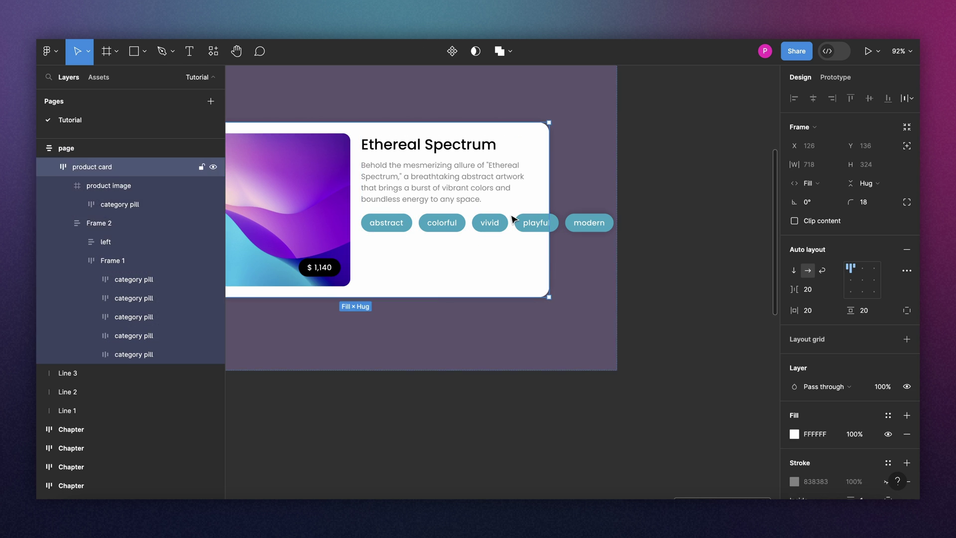
{"action": "left_click", "coordinate": [512, 219]}
{"action": "left_click", "coordinate": [513, 219]}
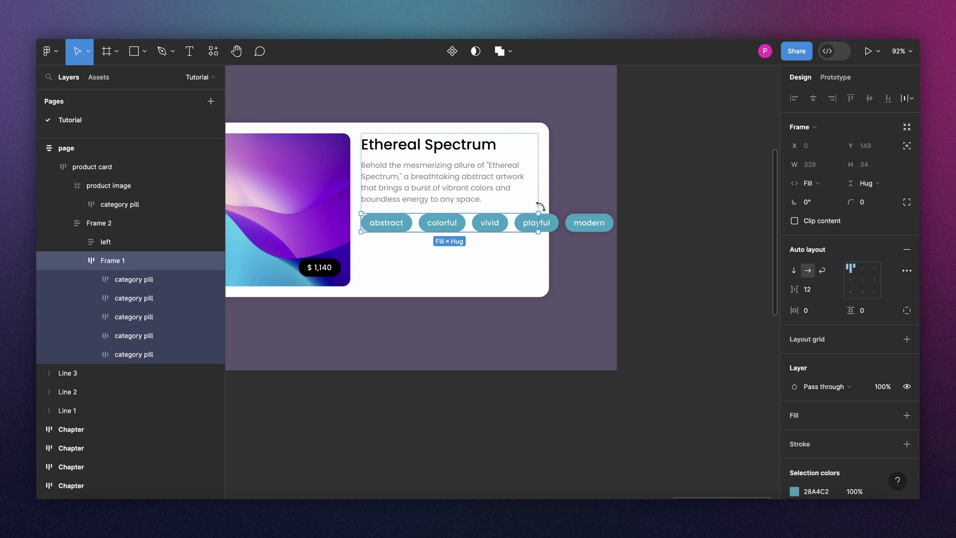
{"action": "left_click", "coordinate": [822, 271]}
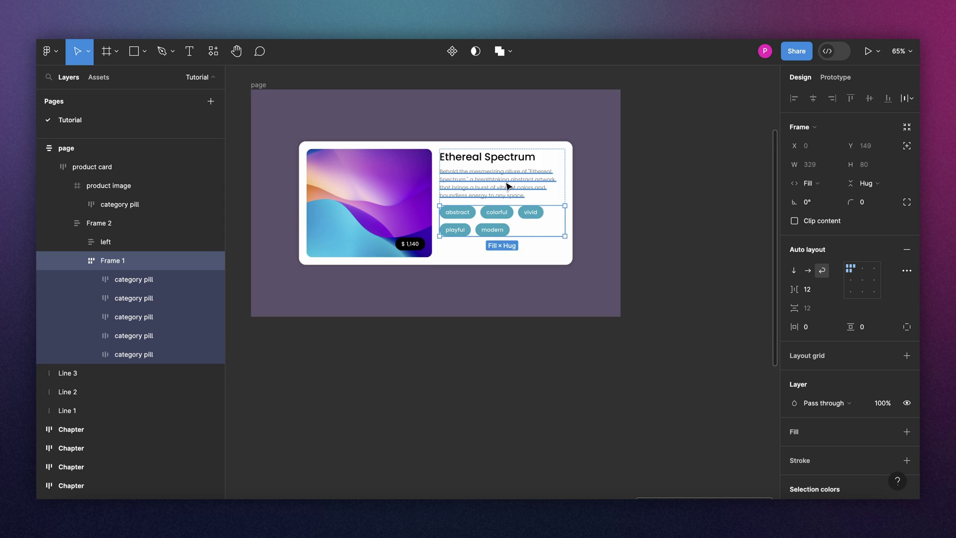
{"action": "scroll", "coordinate": [506, 187], "scroll_direction": "up", "scroll_amount": 3}
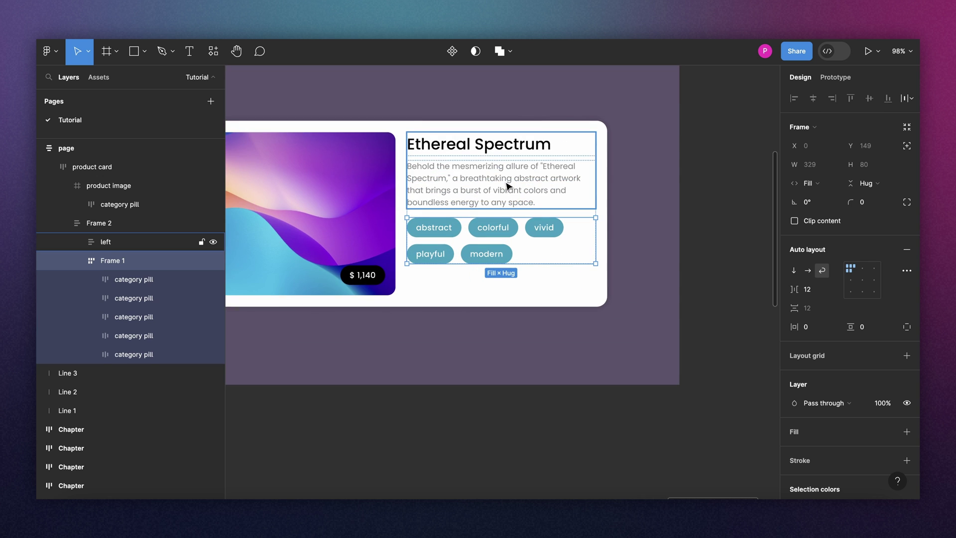
Truncate the Ethereal Spectrum description with an ellipsis after at most 3 lines.
{"action": "double_click", "coordinate": [506, 186]}
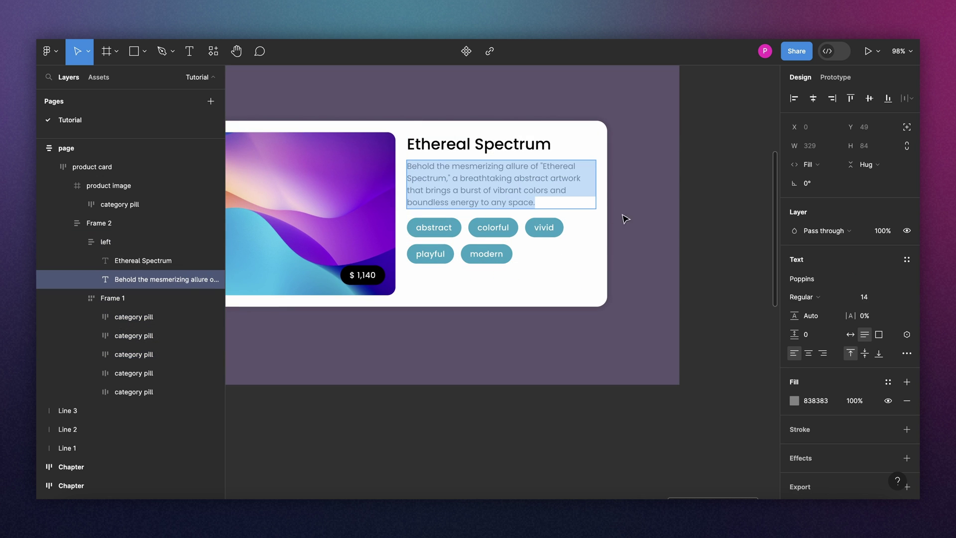
{"action": "left_click", "coordinate": [906, 354]}
{"action": "left_click", "coordinate": [766, 459]}
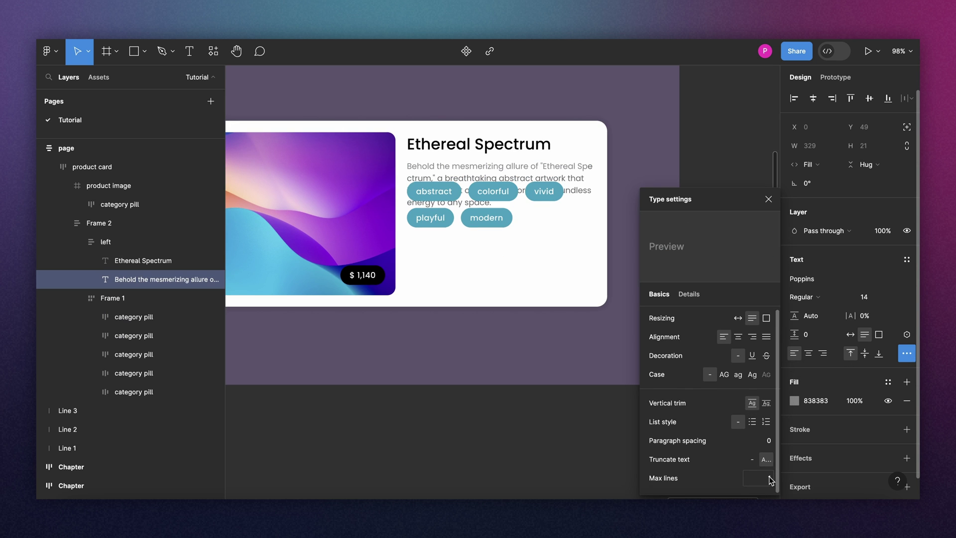
{"action": "type", "text": "3"}
{"action": "key", "text": "Return"}
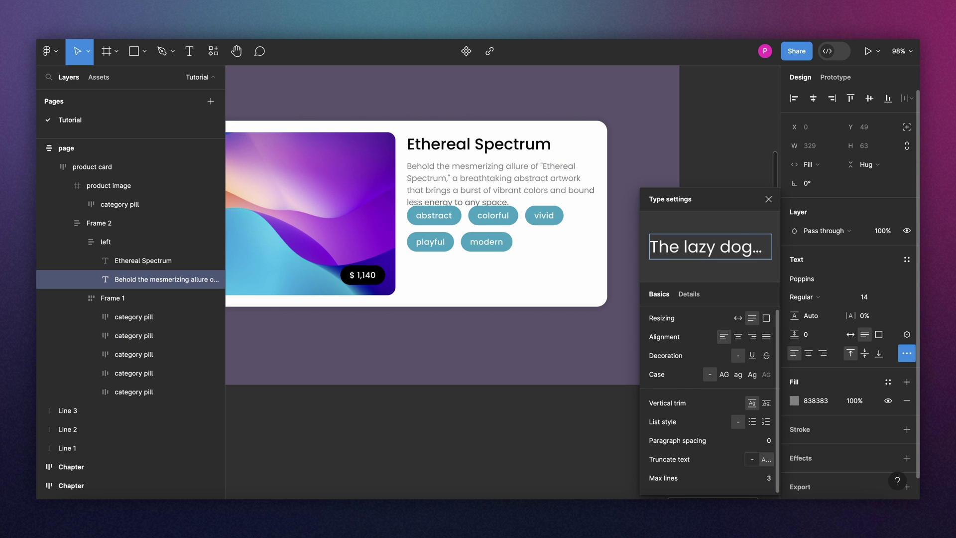
{"action": "left_click", "coordinate": [631, 162]}
{"action": "left_click", "coordinate": [550, 172]}
{"action": "double_click", "coordinate": [550, 171]}
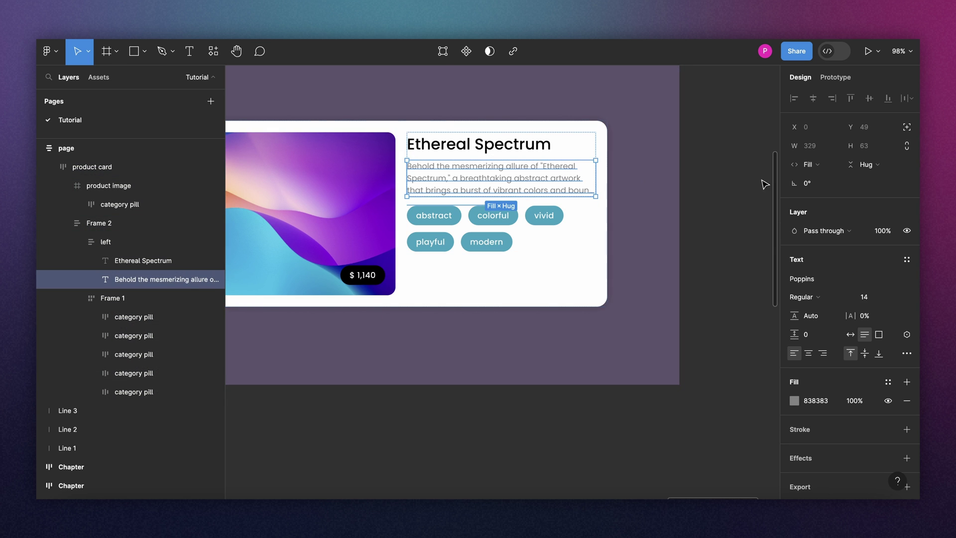
{"action": "left_click", "coordinate": [726, 180]}
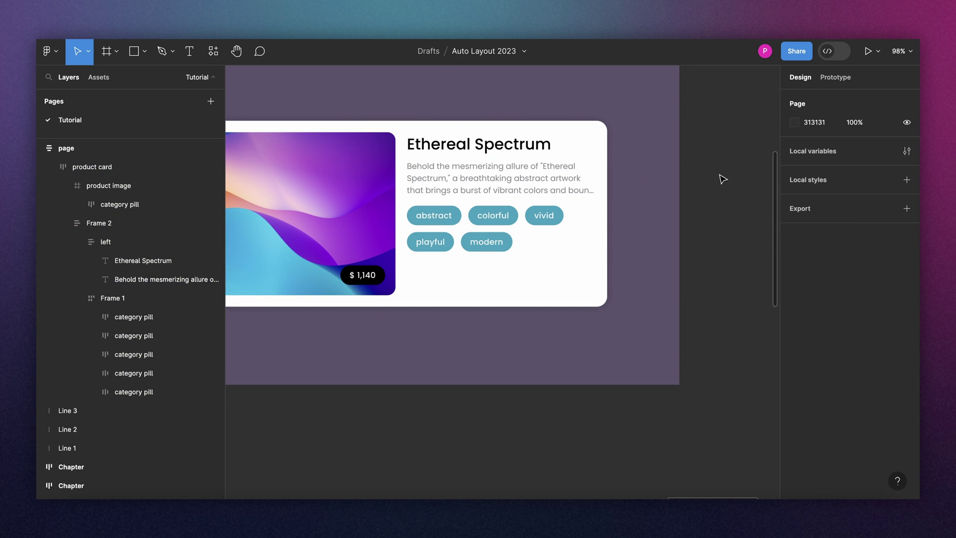
Narrow the page frame in stages to see how the card reflows.
{"action": "left_click", "coordinate": [638, 164]}
{"action": "scroll", "coordinate": [644, 181], "scroll_direction": "down", "scroll_amount": 2}
{"action": "mouse_move", "coordinate": [673, 161]}
{"action": "left_mouse_down"}
{"action": "mouse_move", "coordinate": [581, 153]}
{"action": "mouse_move", "coordinate": [681, 162]}
{"action": "left_mouse_up"}
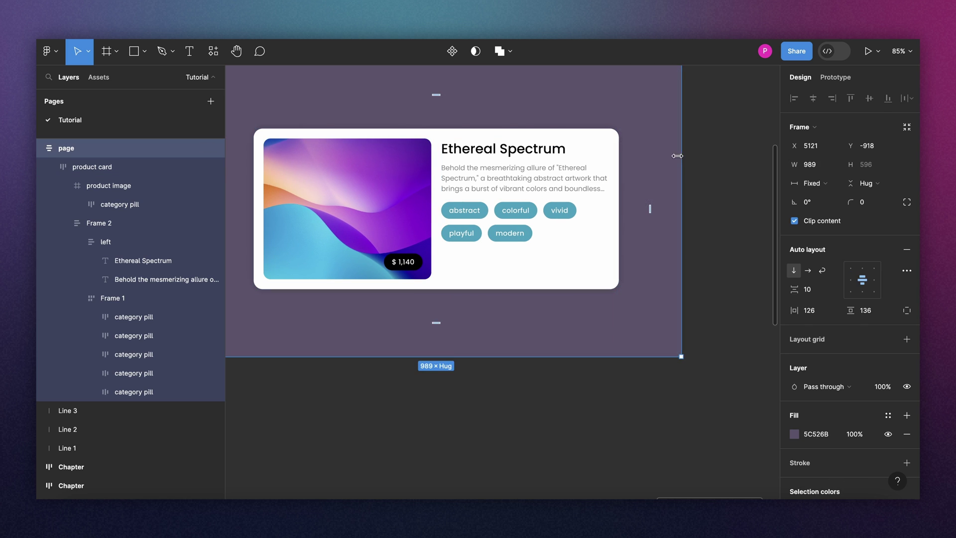
{"action": "left_click_drag", "start_coordinate": [681, 156], "coordinate": [606, 157]}
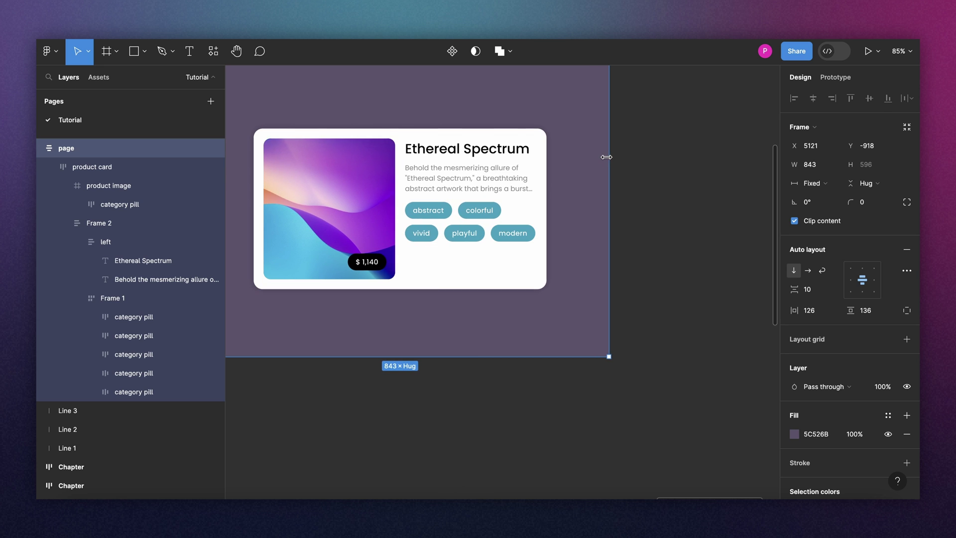
Set Frame 2's minimum width to its current 265.5 and widen the page to 1045.
{"action": "double_click", "coordinate": [476, 160]}
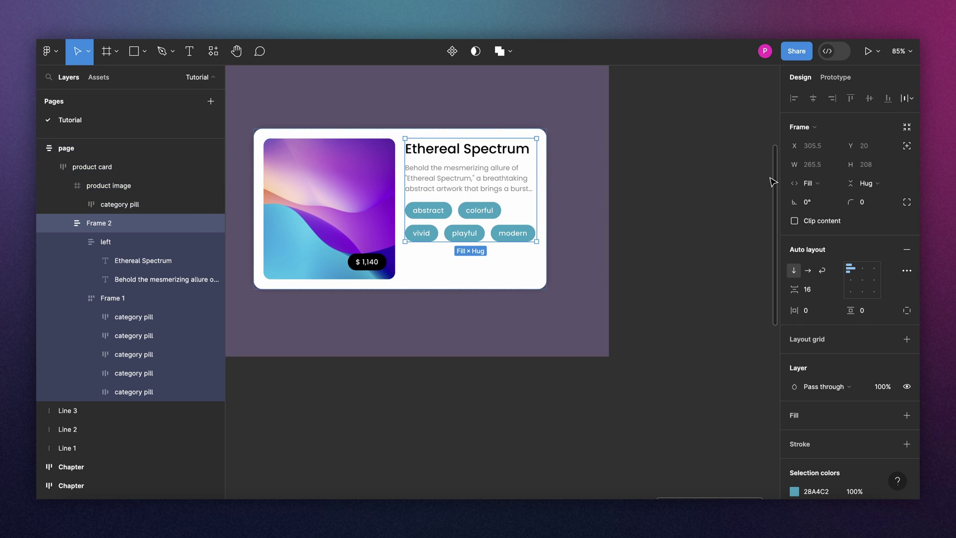
{"action": "left_click", "coordinate": [834, 165]}
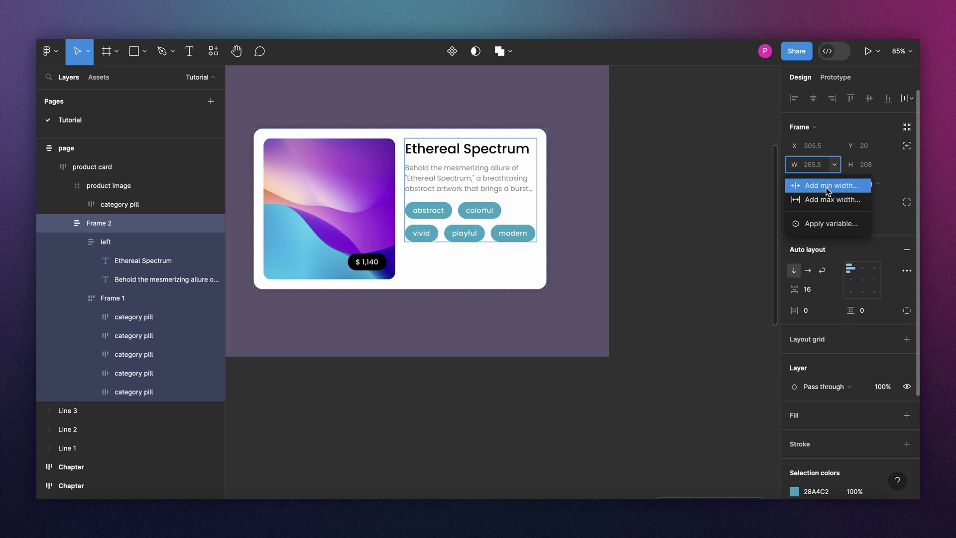
{"action": "left_click", "coordinate": [827, 188]}
{"action": "left_click", "coordinate": [835, 184]}
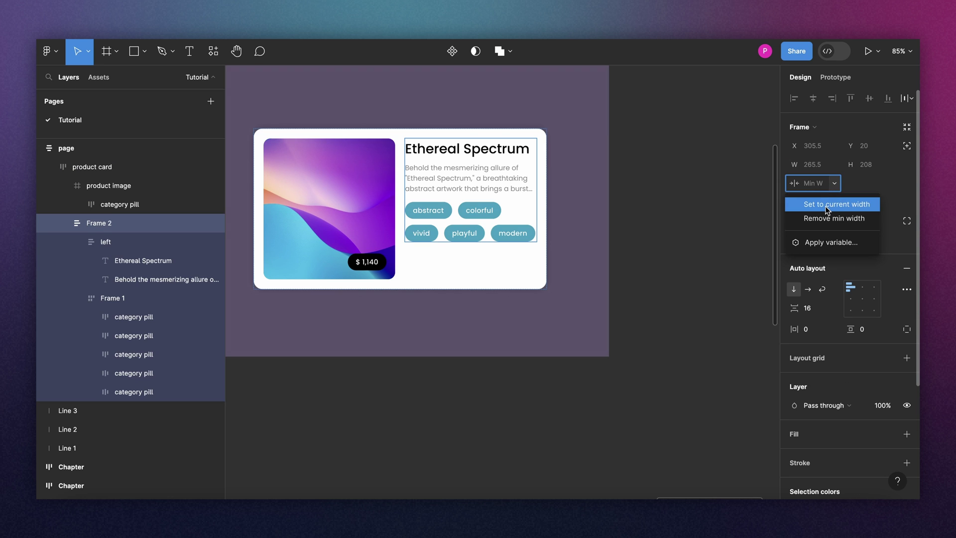
{"action": "left_click", "coordinate": [828, 204]}
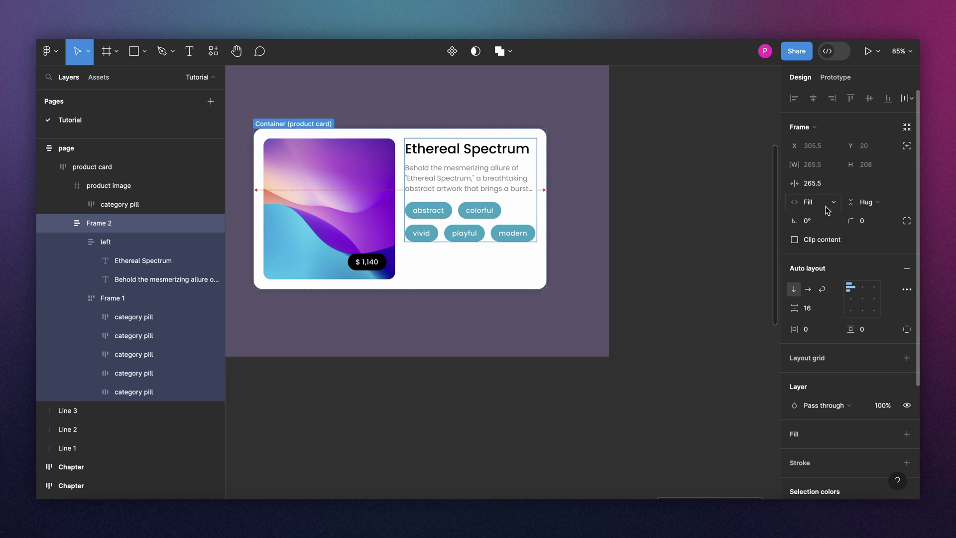
{"action": "left_click_drag", "start_coordinate": [609, 164], "coordinate": [709, 165]}
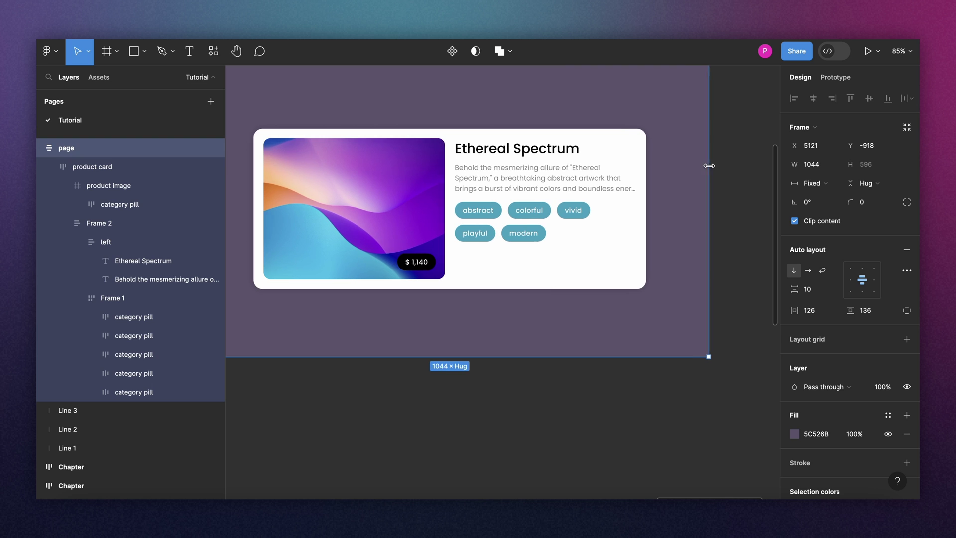
Add a minimum width to the product image frame and narrow the page to 980 wide.
{"action": "left_click", "coordinate": [399, 172]}
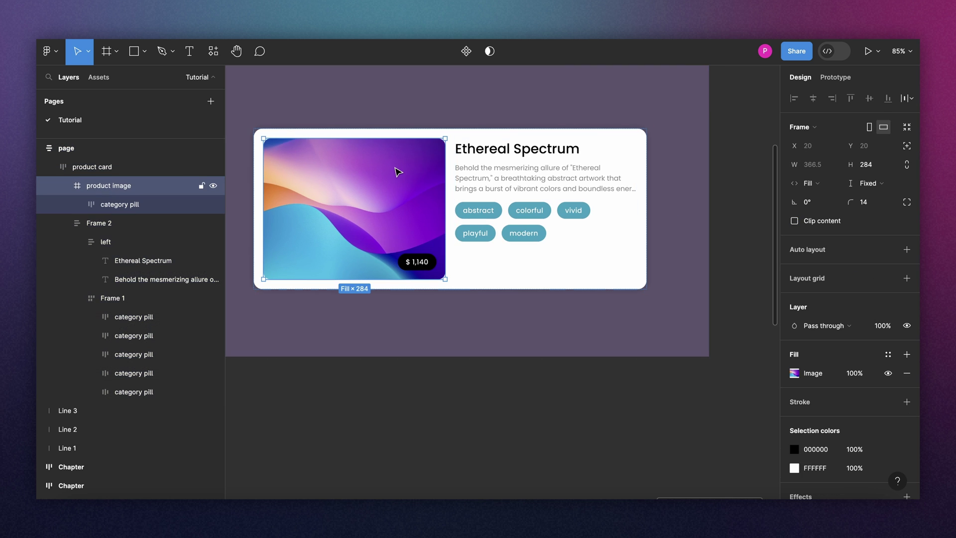
{"action": "left_click", "coordinate": [835, 164]}
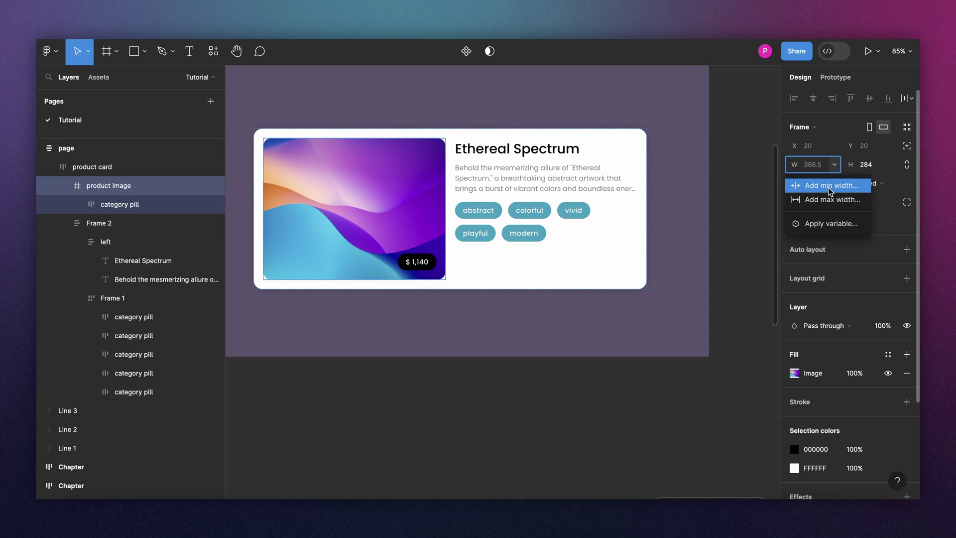
{"action": "left_click", "coordinate": [821, 186]}
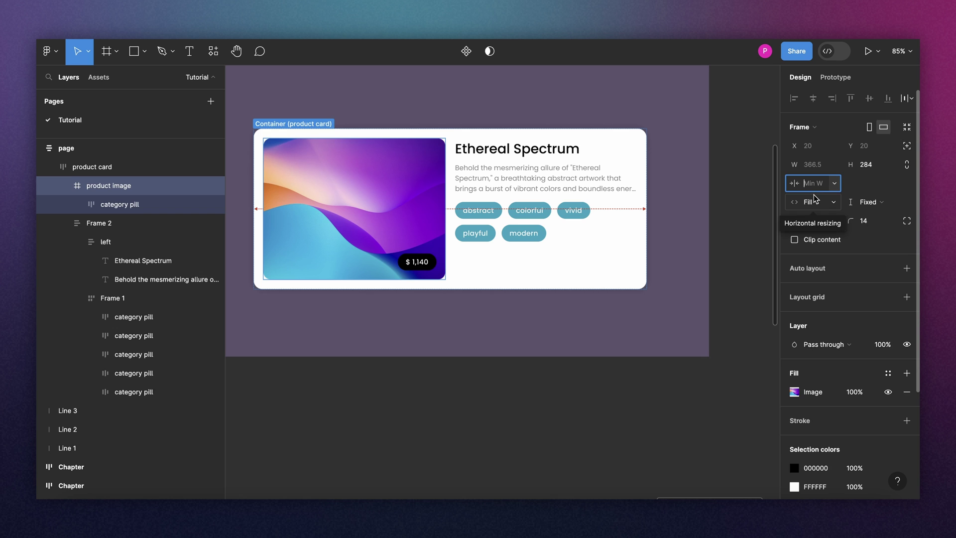
{"action": "type", "text": "300"}
{"action": "left_click_drag", "start_coordinate": [709, 151], "coordinate": [677, 164]}
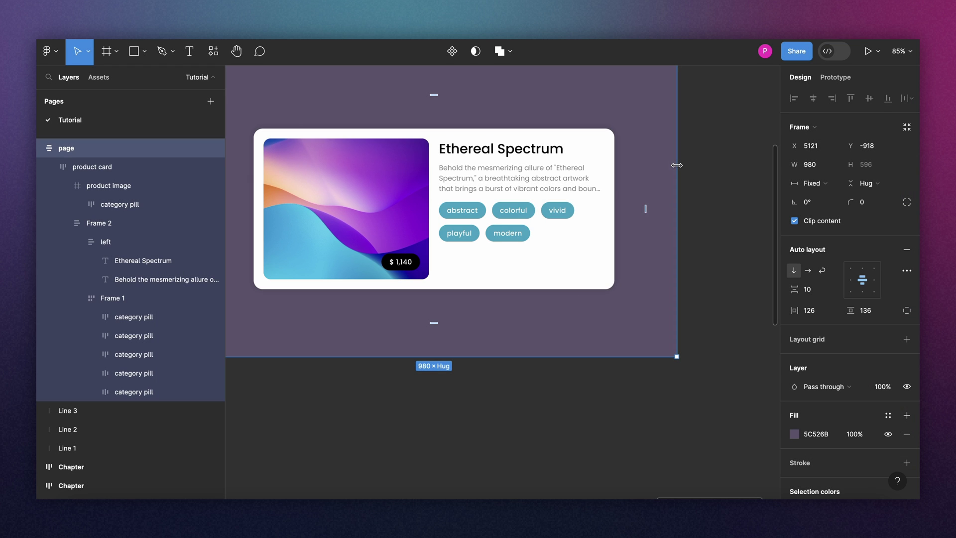
Make the product card's auto layout wrap, then narrow the page to 623 so text stacks below the image.
{"action": "left_click", "coordinate": [532, 211]}
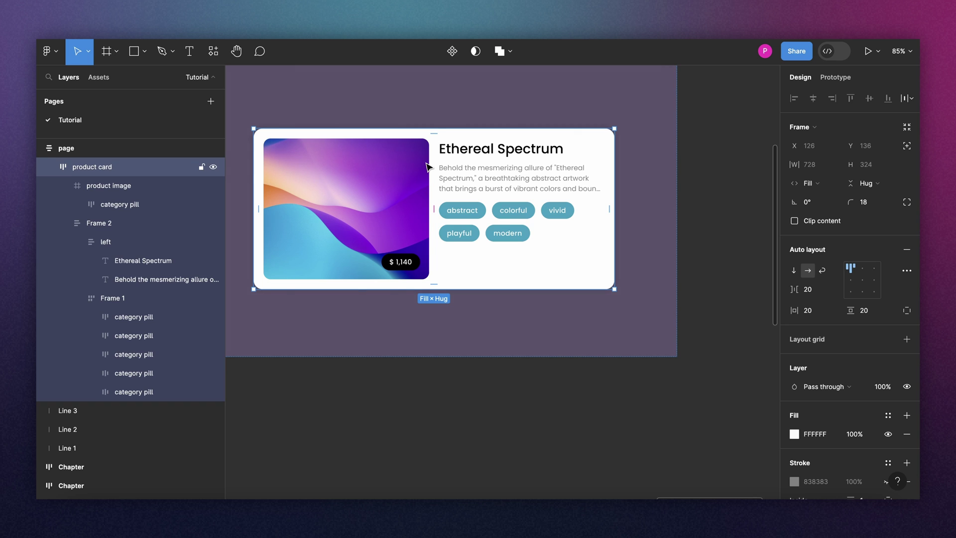
{"action": "left_click", "coordinate": [598, 113]}
{"action": "left_click", "coordinate": [590, 148]}
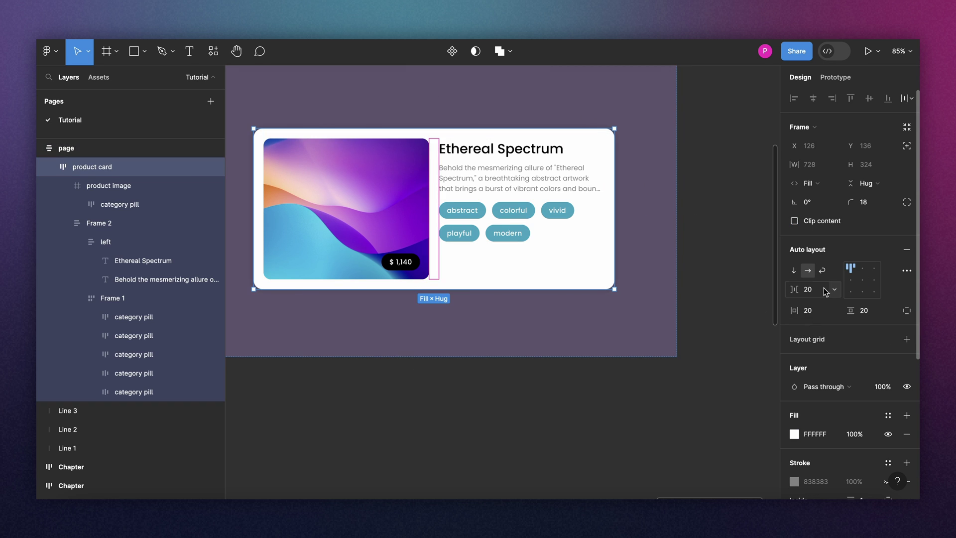
{"action": "left_click", "coordinate": [823, 270]}
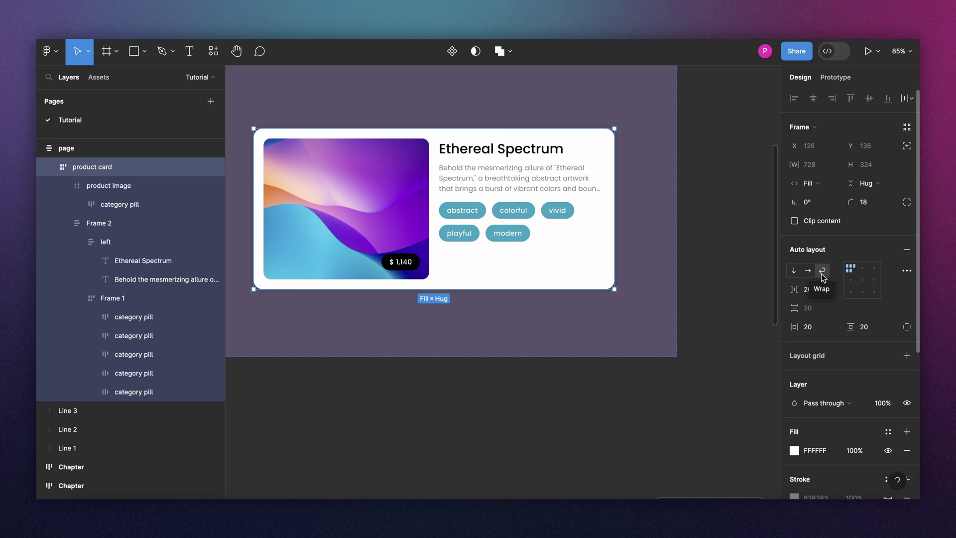
{"action": "left_click", "coordinate": [648, 189]}
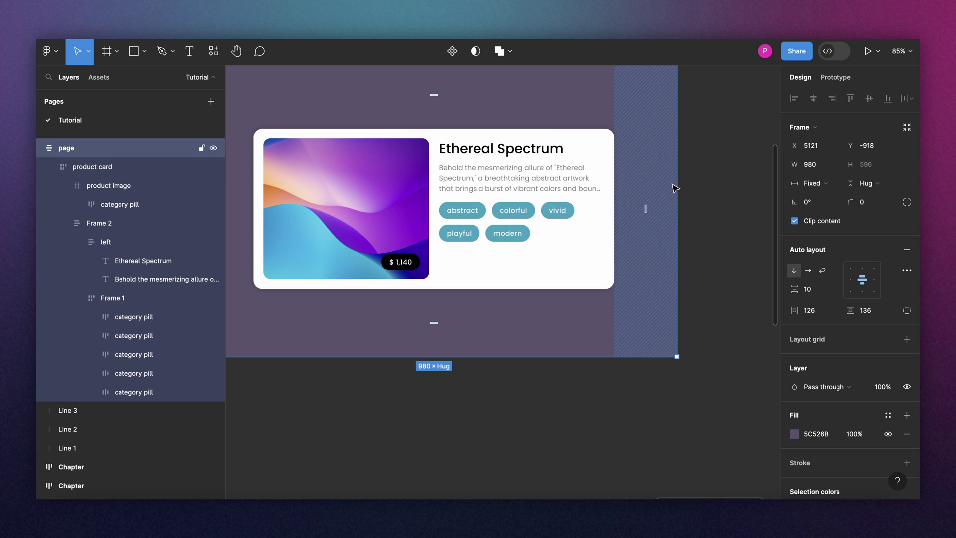
{"action": "left_click_drag", "start_coordinate": [677, 184], "coordinate": [492, 190]}
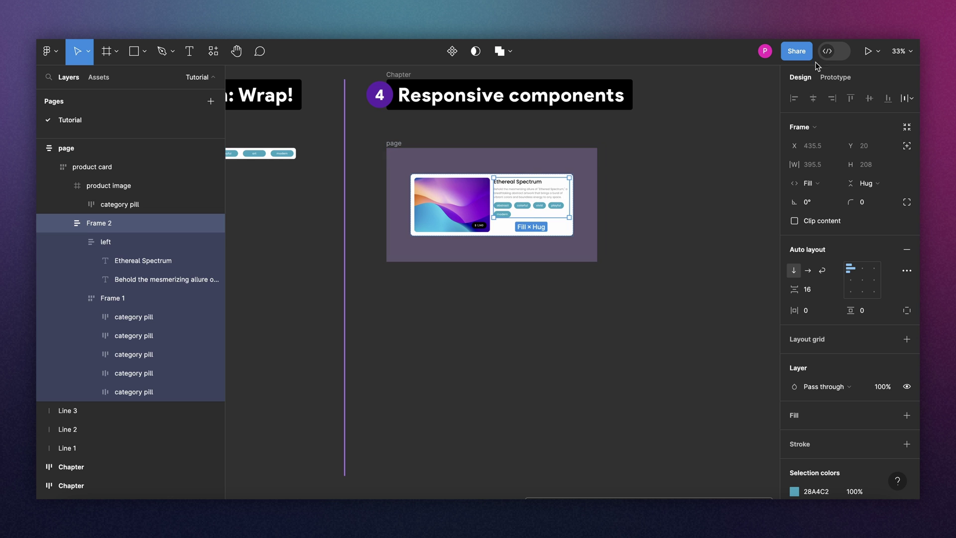
{"action": "left_click", "coordinate": [836, 56]}
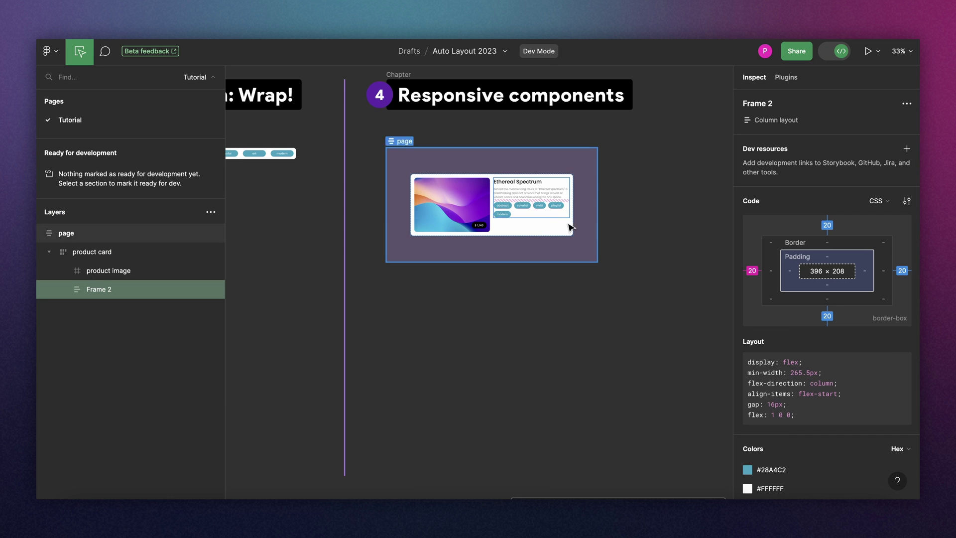
{"action": "scroll", "coordinate": [514, 198], "scroll_direction": "up", "scroll_amount": 5}
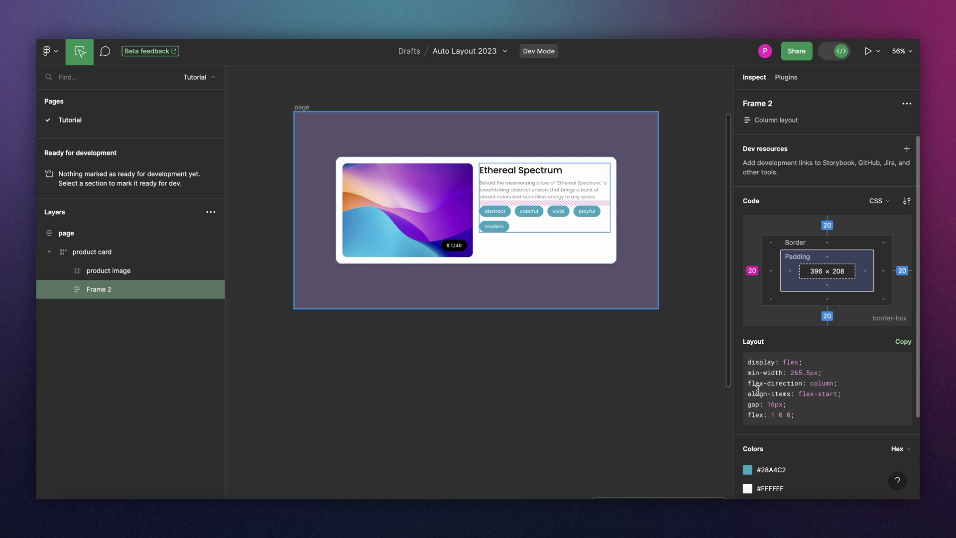